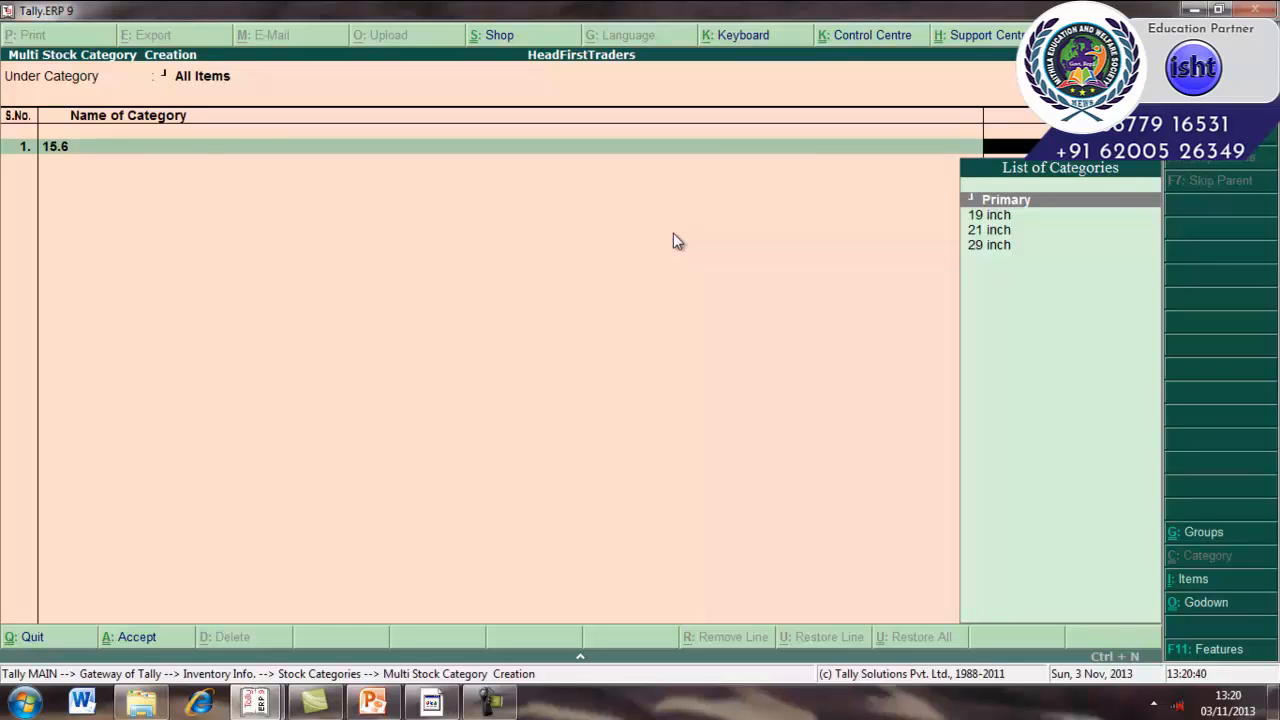
Add a second stock category 14.8 under Primary and accept the multiple stock category creation.
key(Return)
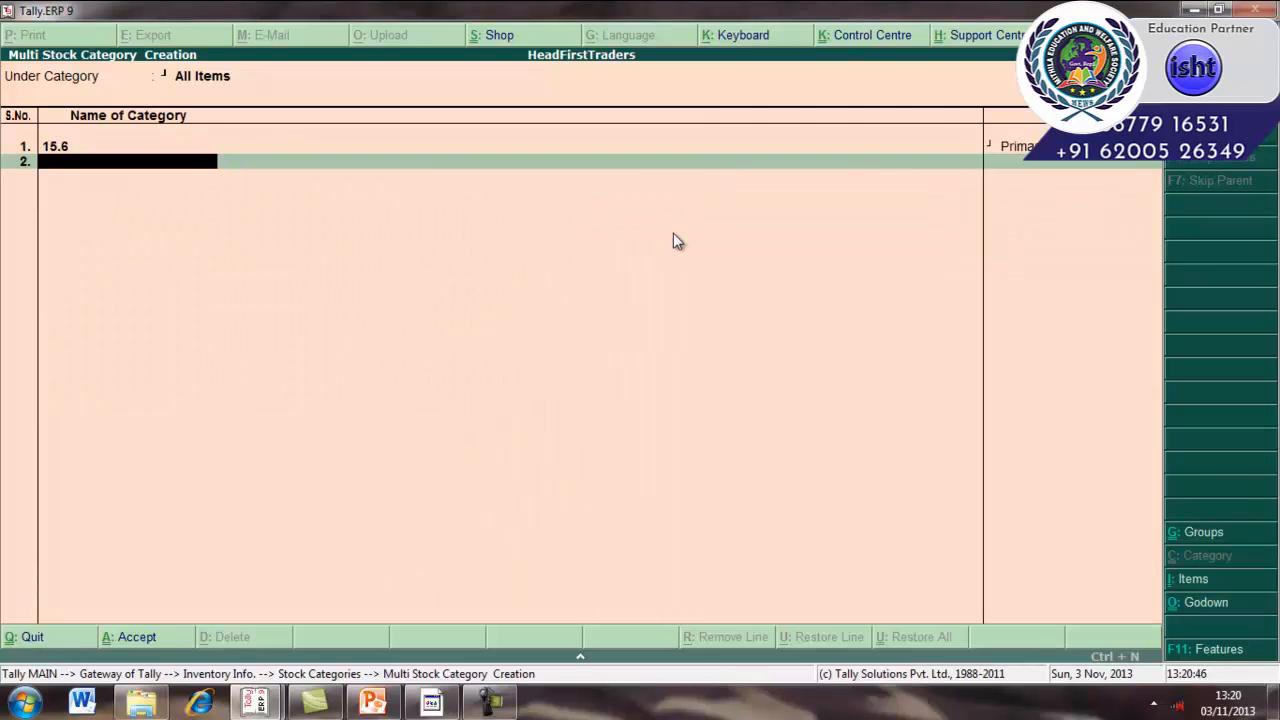
text(14.8)
key(Return)
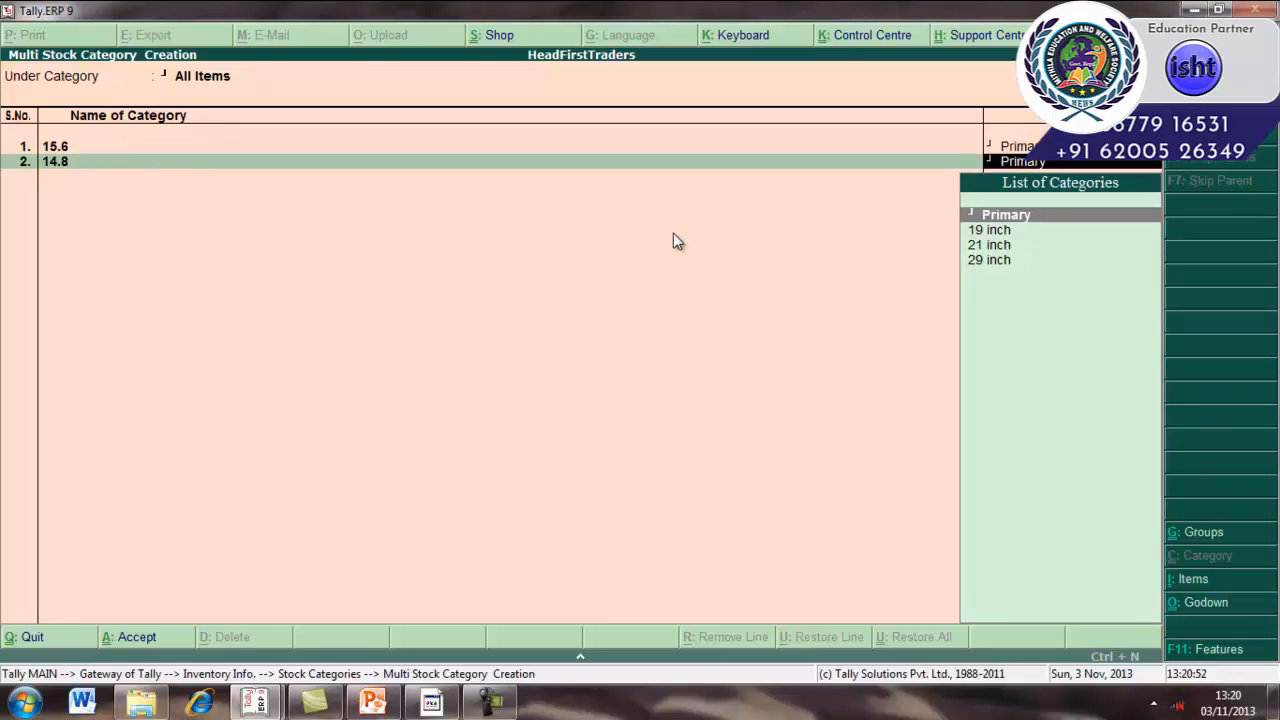
key(Return)
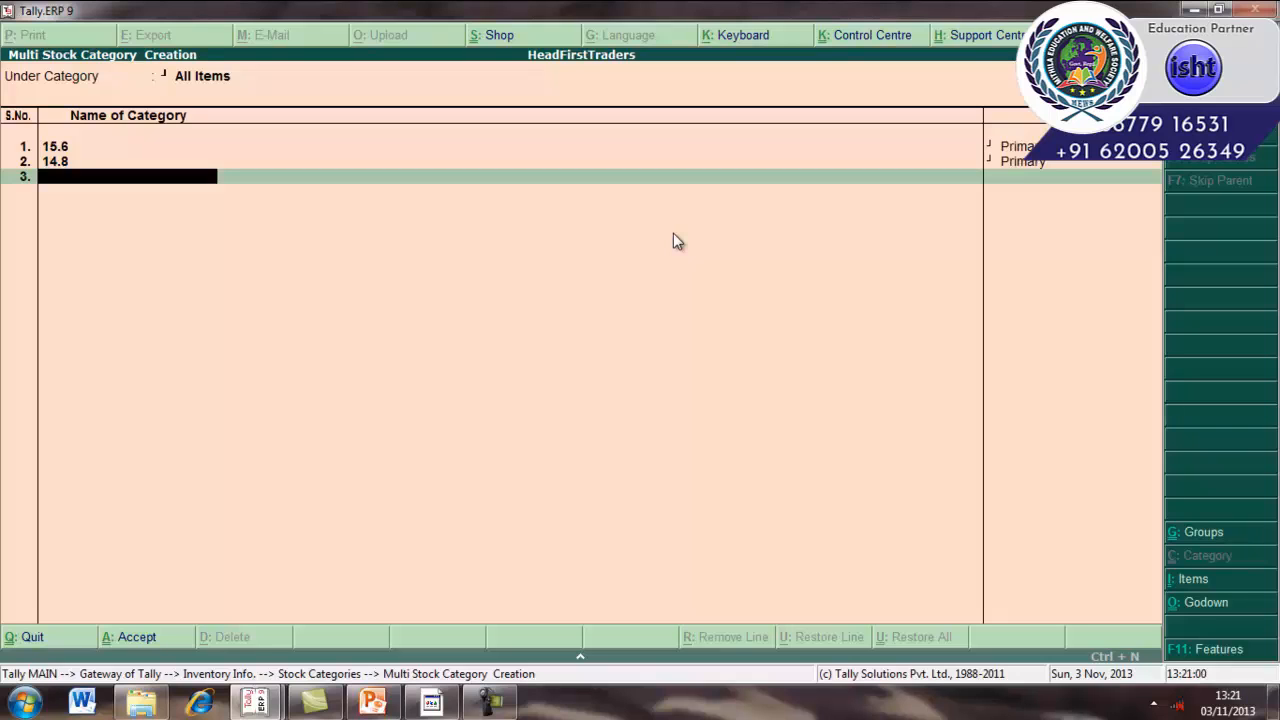
key(Return)
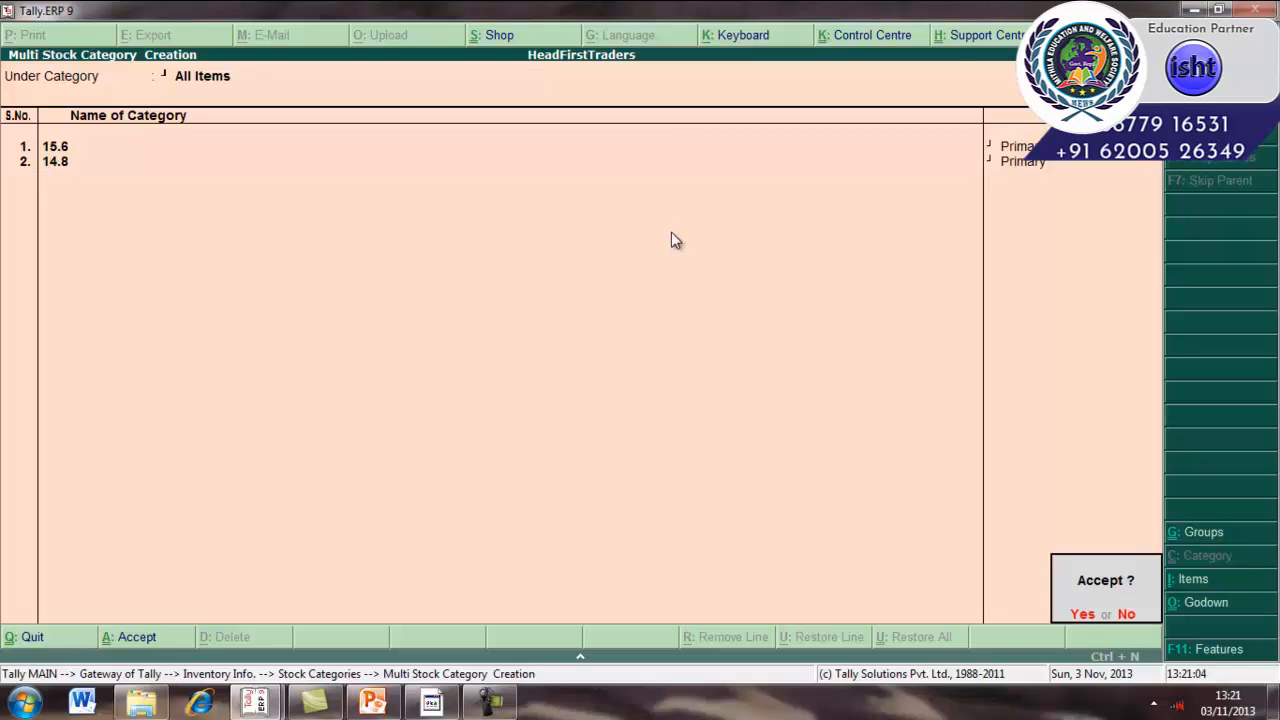
click(1083, 615)
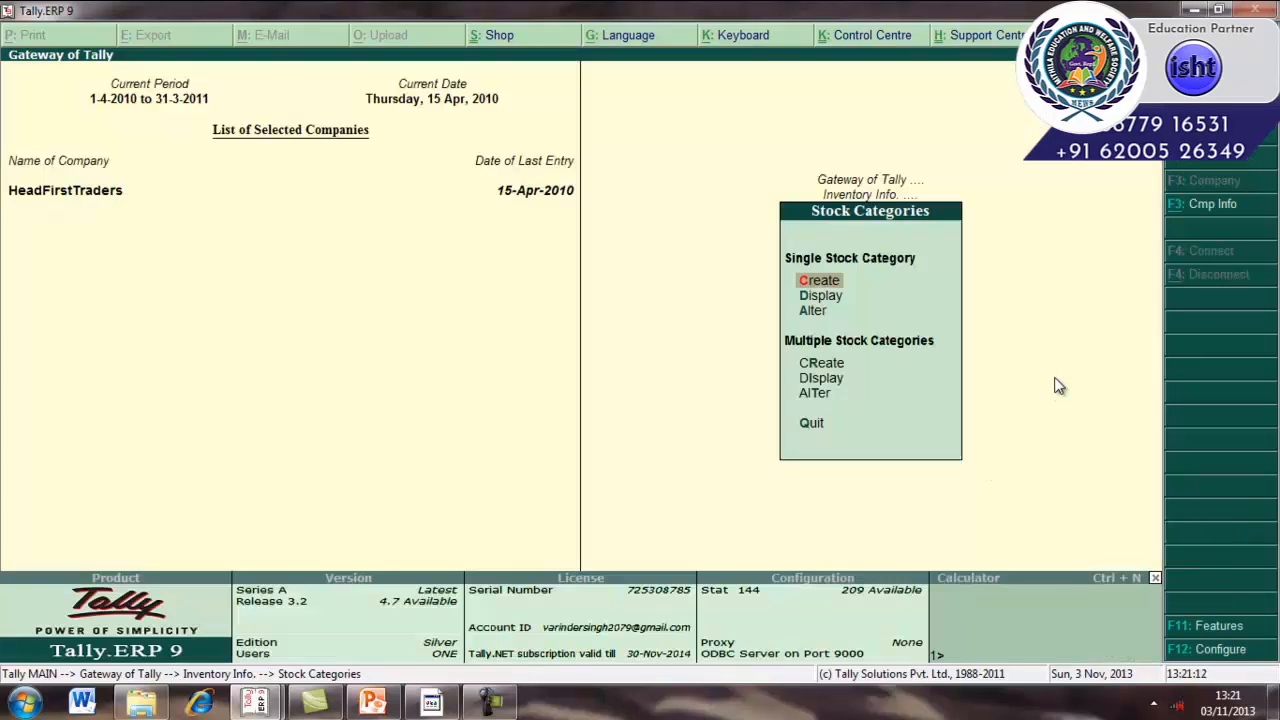
Open the multiple stock categories display and browse through the list of stock categories.
click(825, 380)
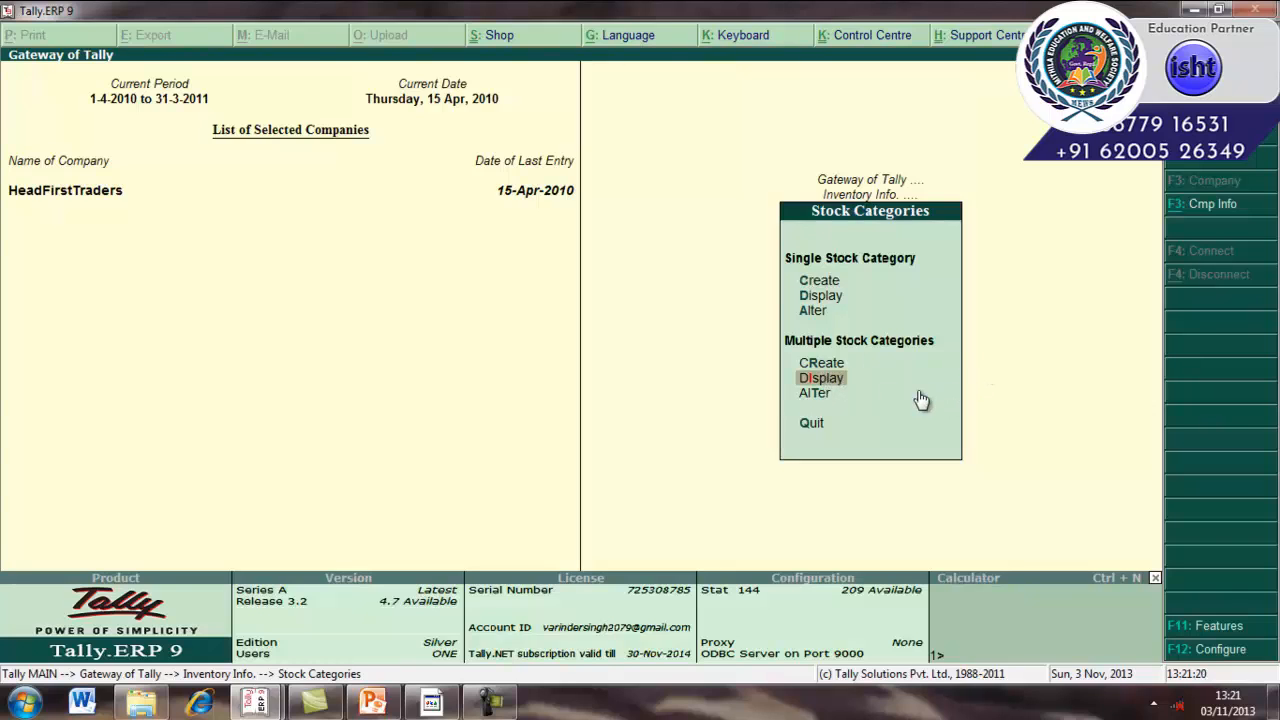
key(Return)
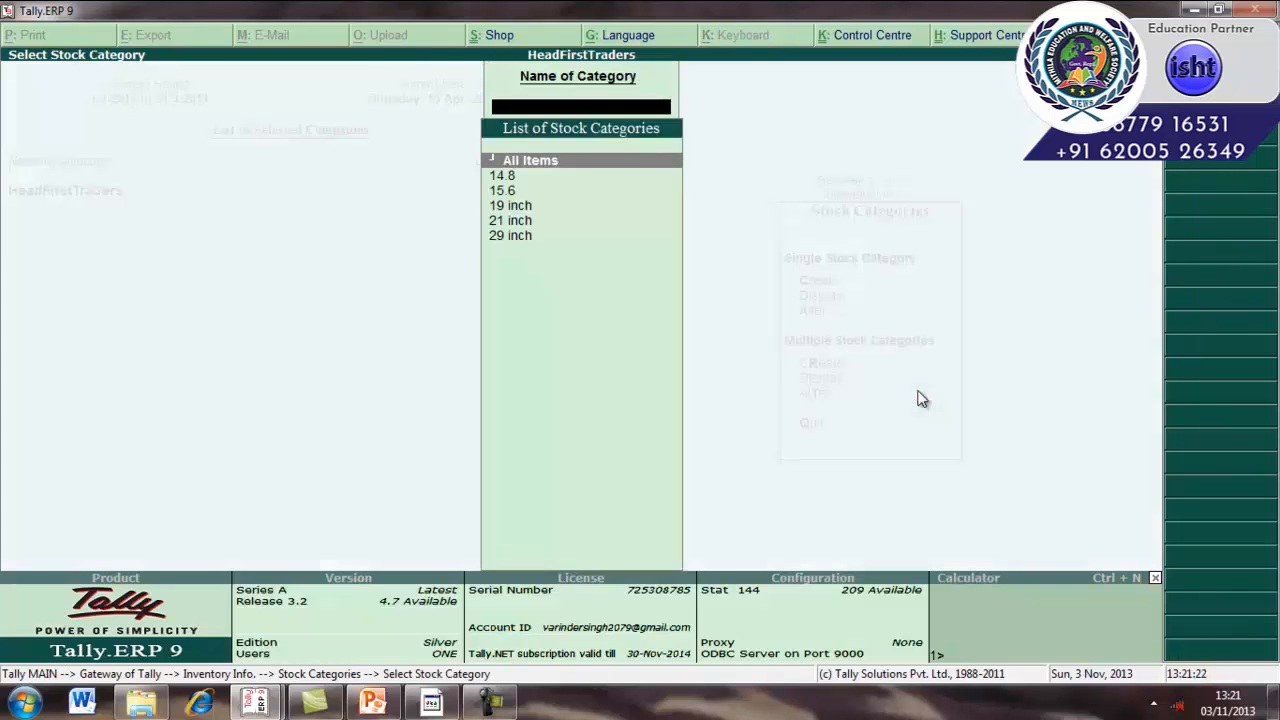
key(Down)
key(Down)
key(Down)
key(Down)
key(Down)
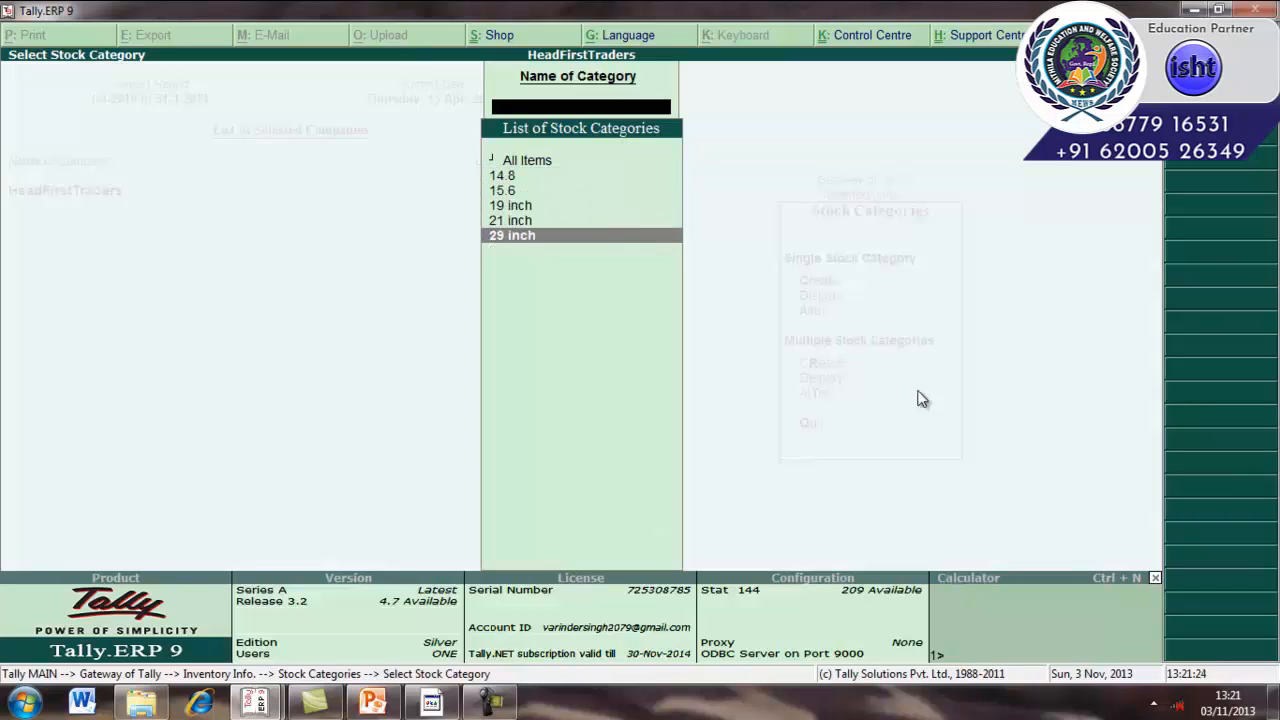
key(Up)
key(Up)
key(Up)
key(Up)
key(Down)
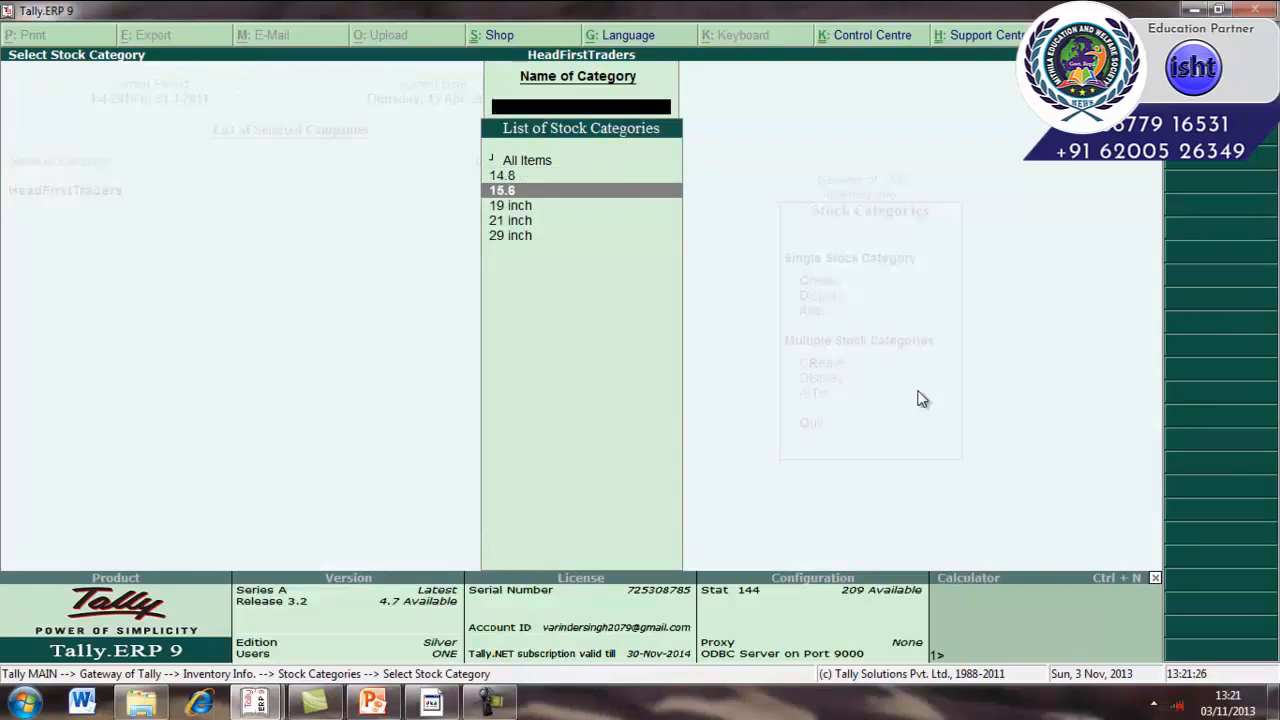
key(Down)
key(Down)
key(Down)
key(Up)
key(Up)
key(Up)
key(Up)
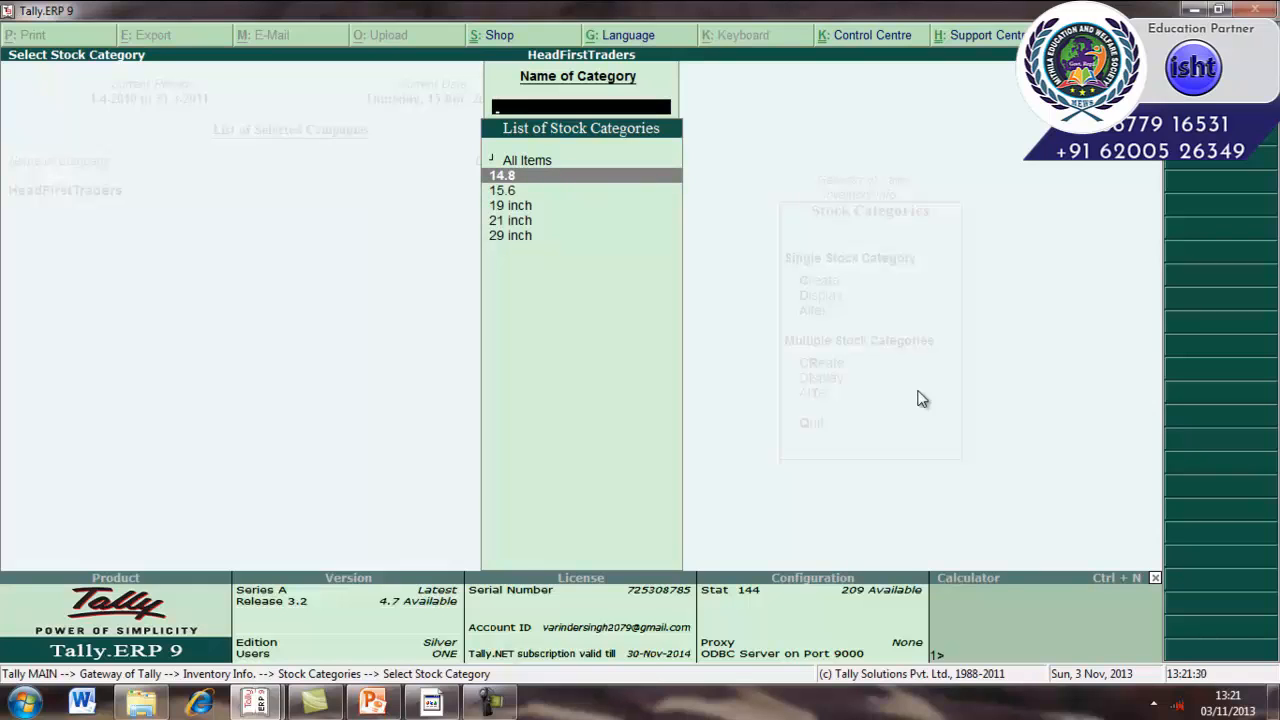
key(Down)
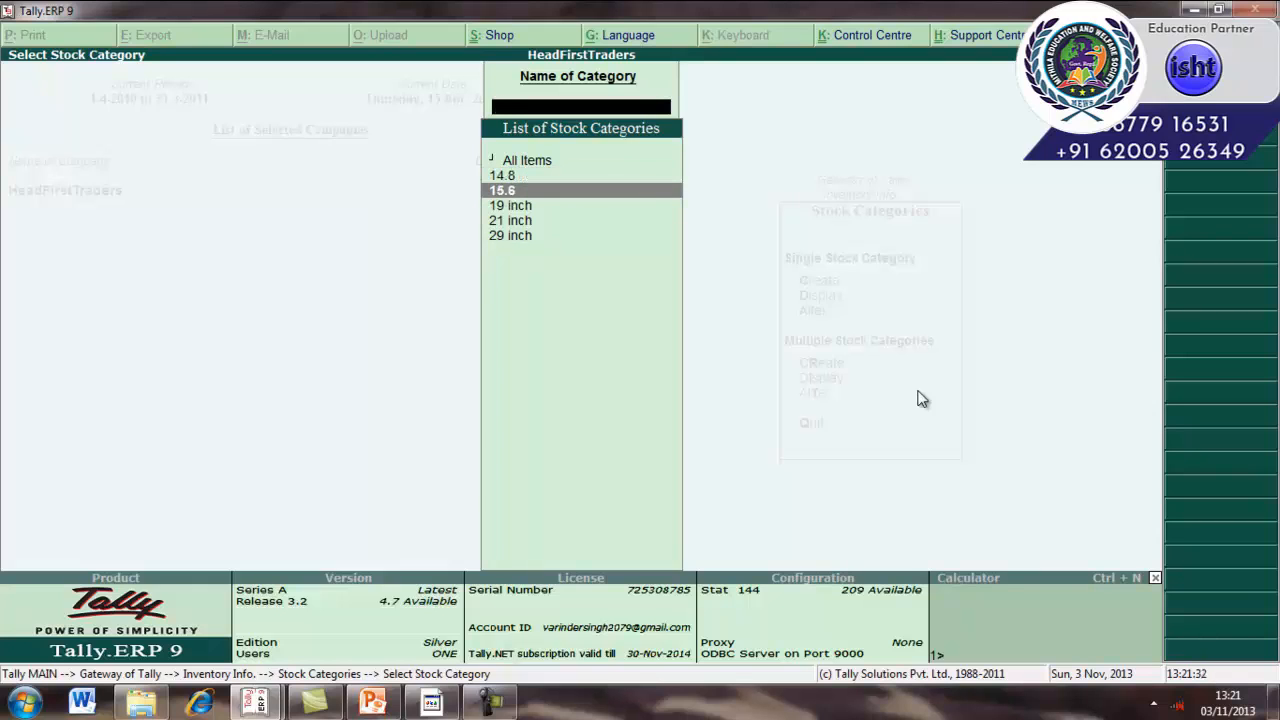
key(Return)
key(Escape)
key(Return)
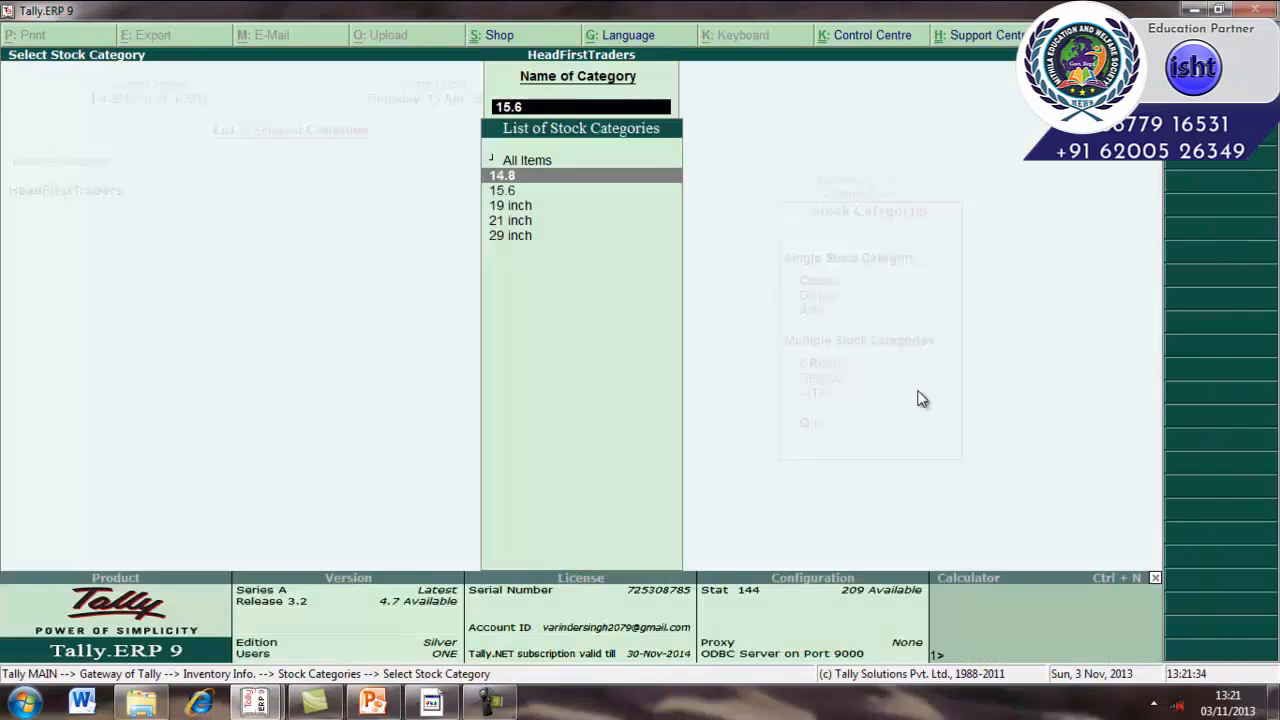
key(Return)
key(Escape)
key(Escape)
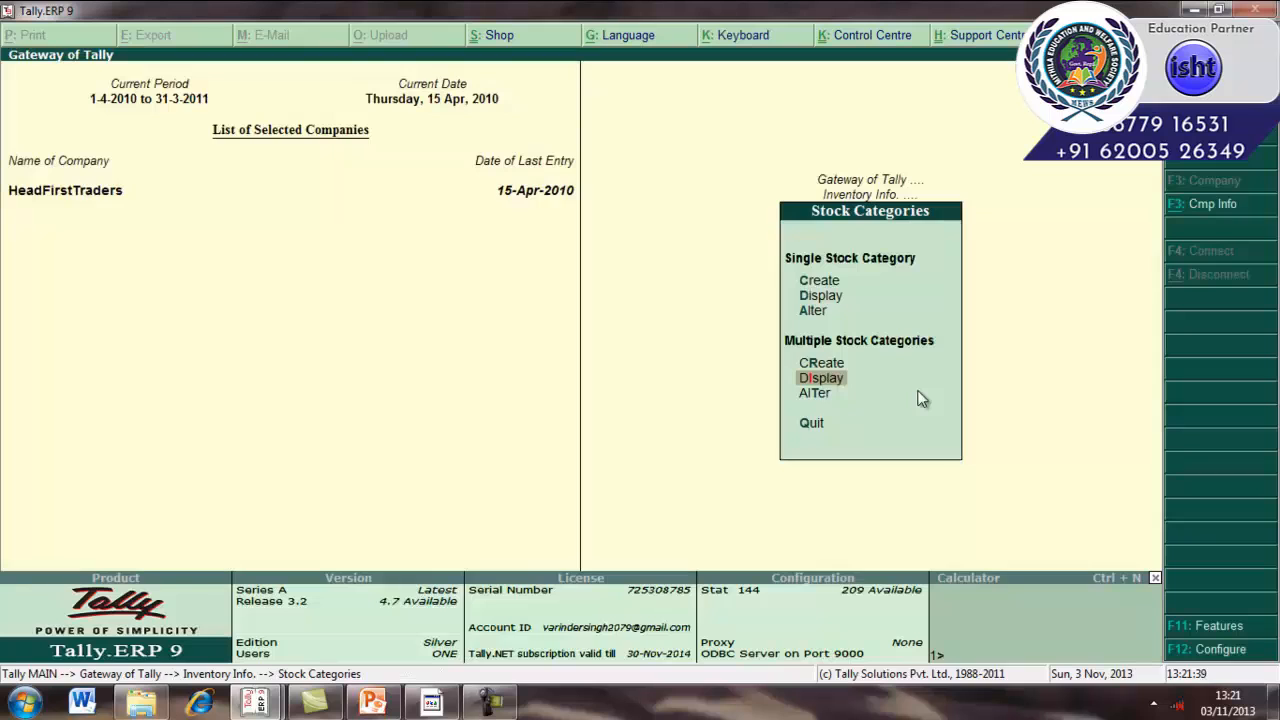
Open the multiple stock category alteration screen for All Items.
key(Down)
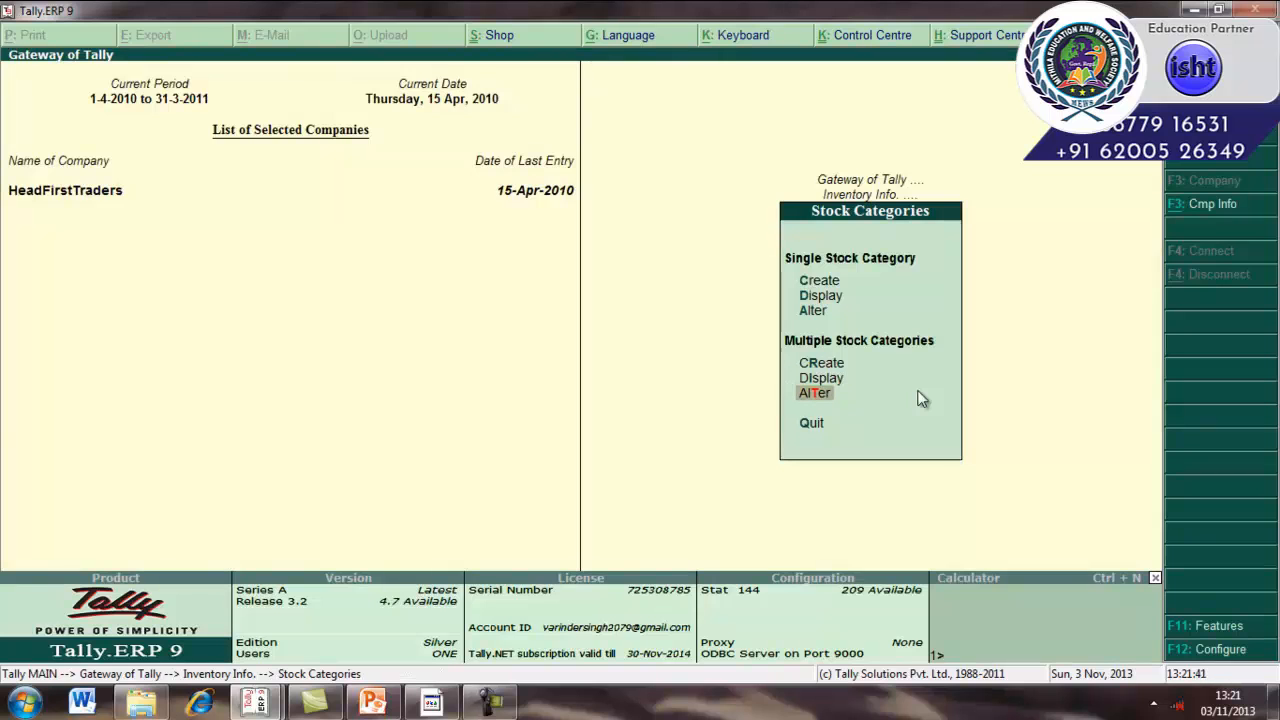
key(Return)
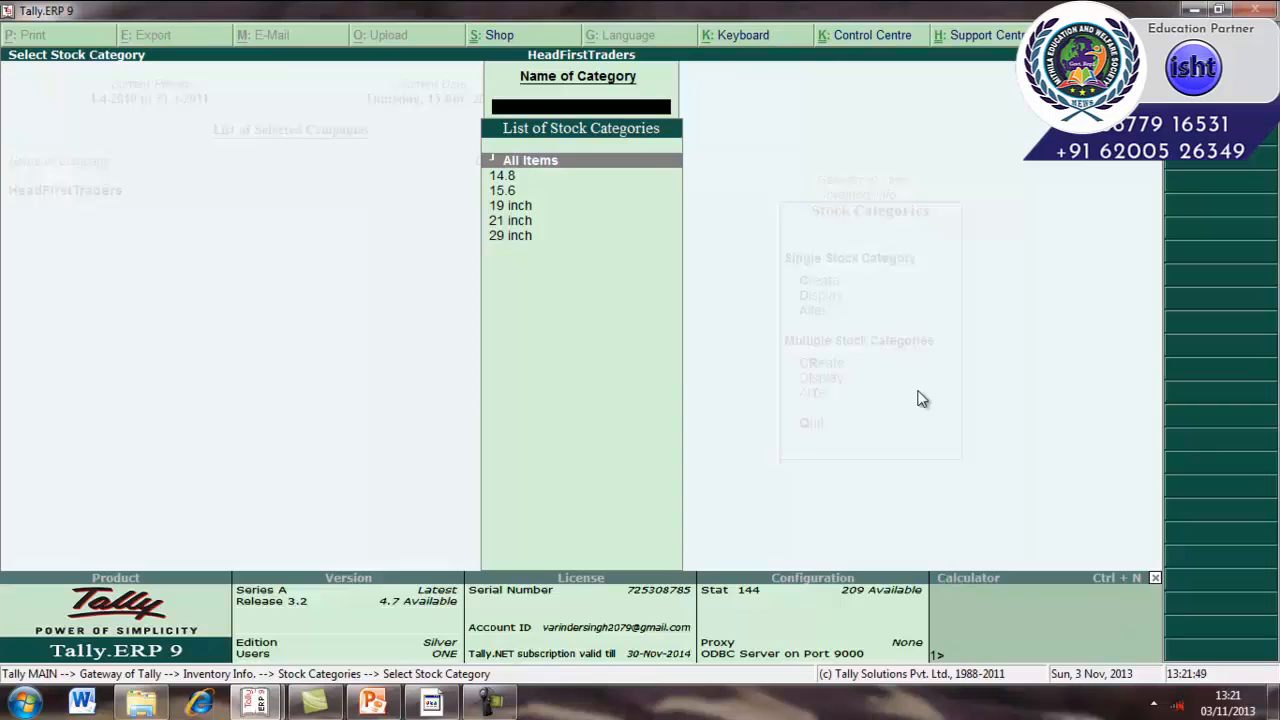
key(Down)
key(Down)
key(Down)
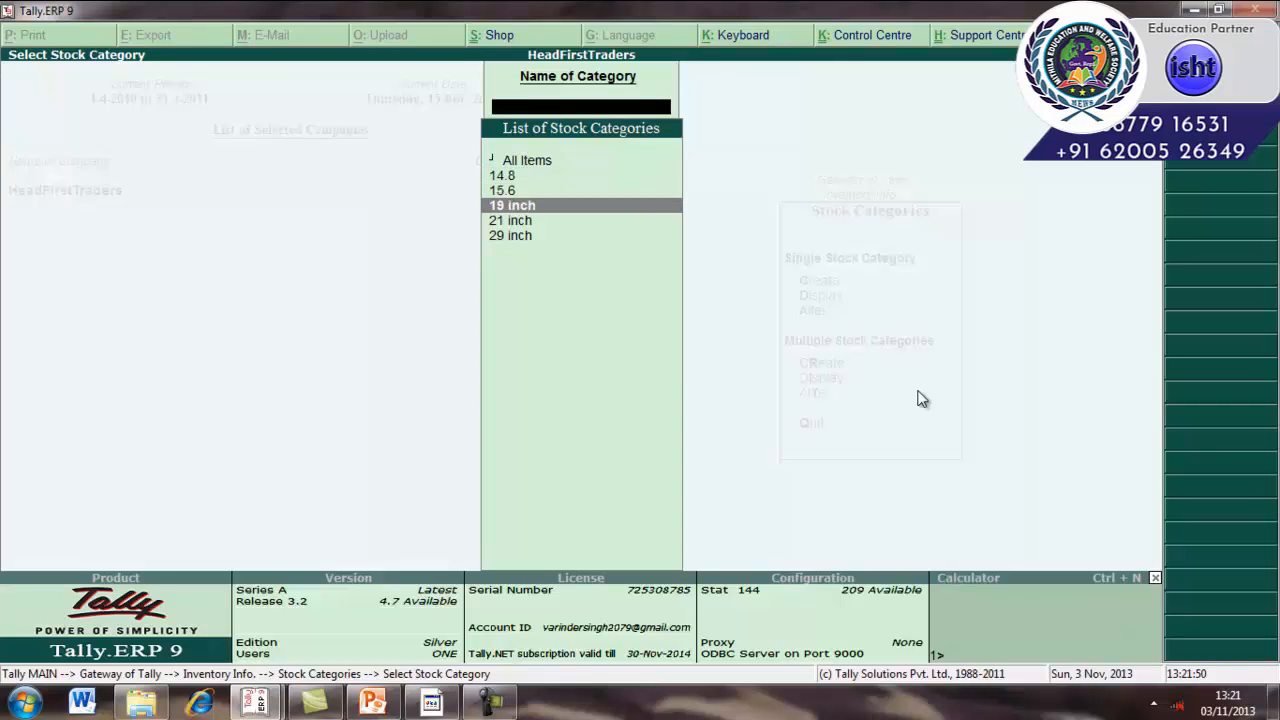
key(Up)
key(Up)
key(Up)
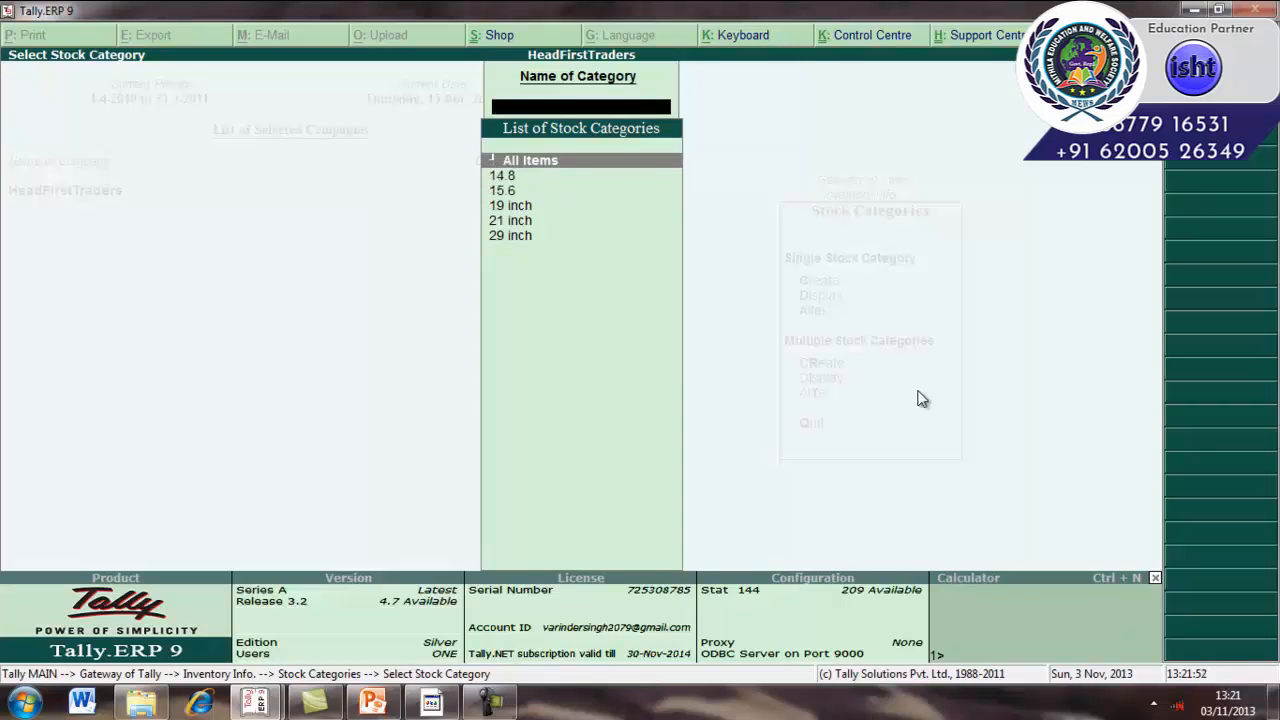
key(Return)
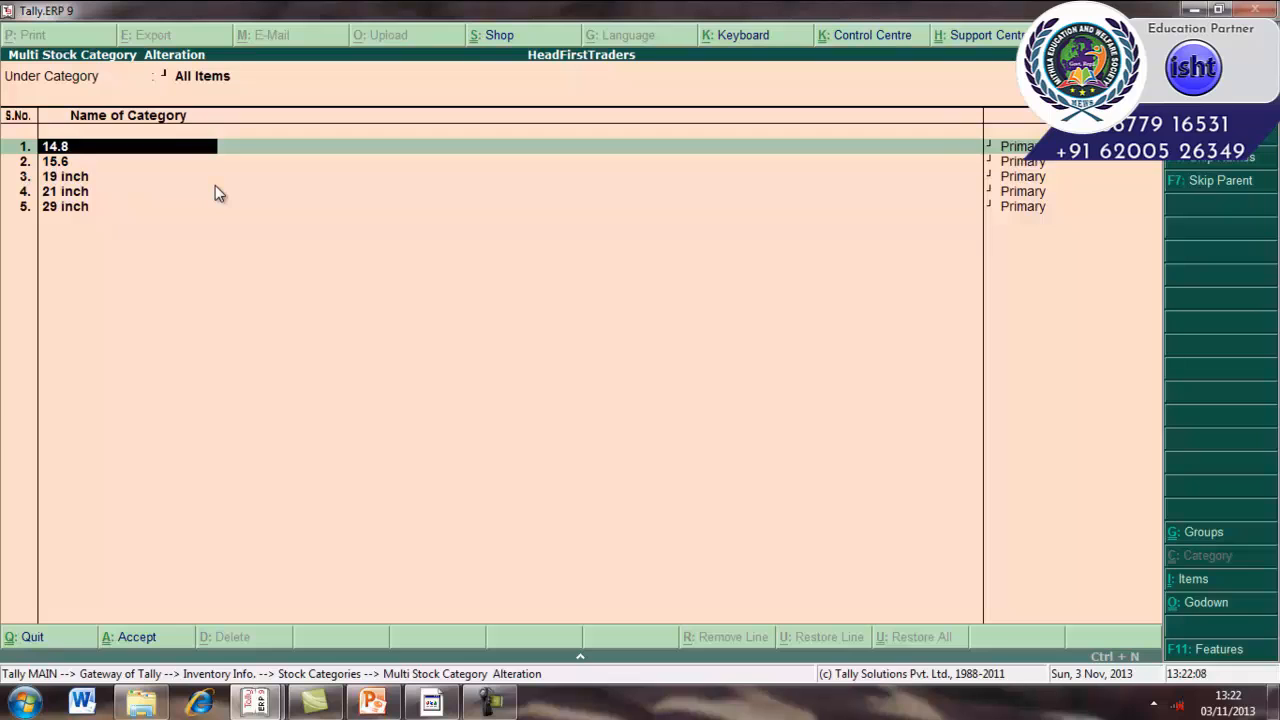
Step through all five categories, accept the alteration screen and return to the Gateway of Tally.
key(Return)
key(Return)
key(Return)
key(Return)
key(Return)
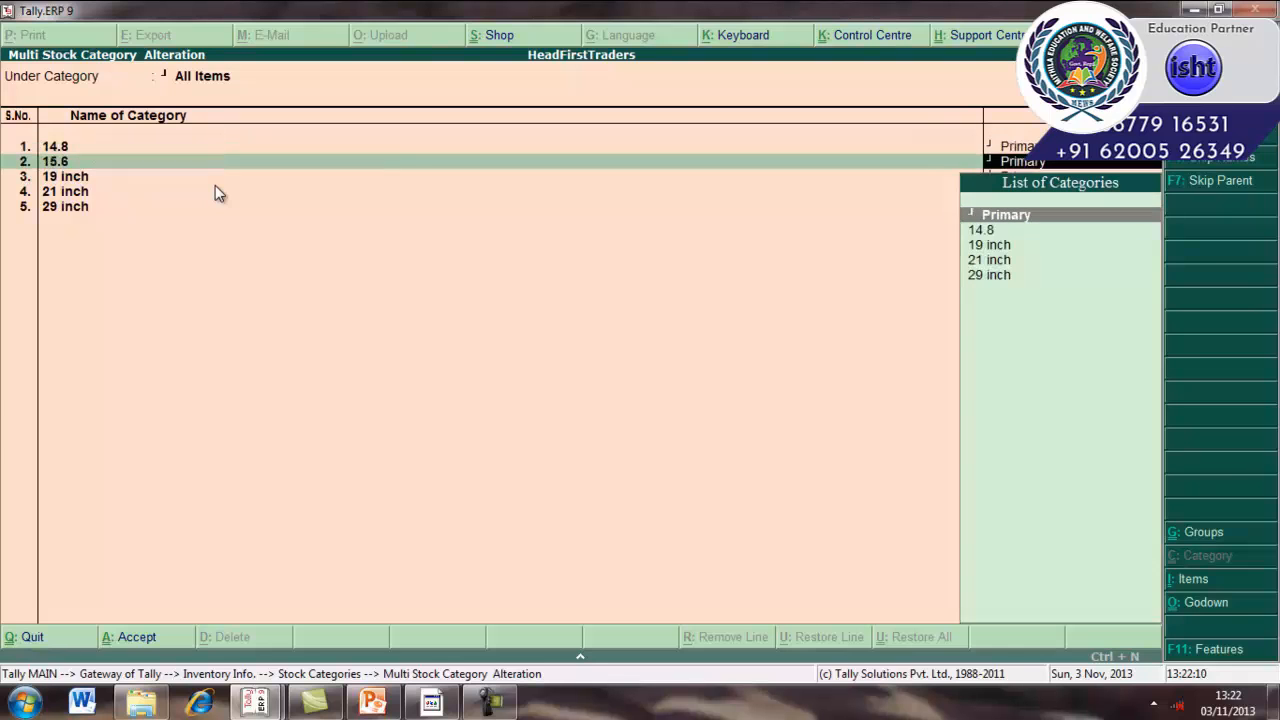
key(Return)
key(Return)
key(Return)
key(Return)
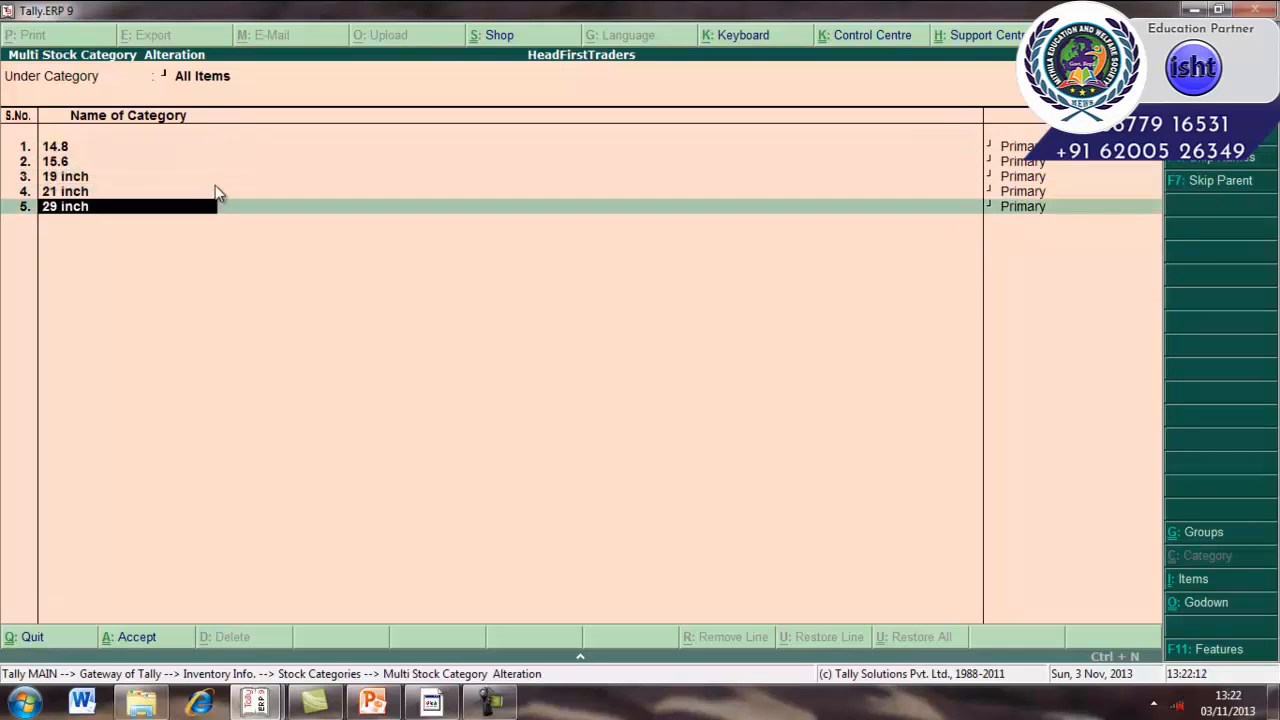
key(Return)
key(Return)
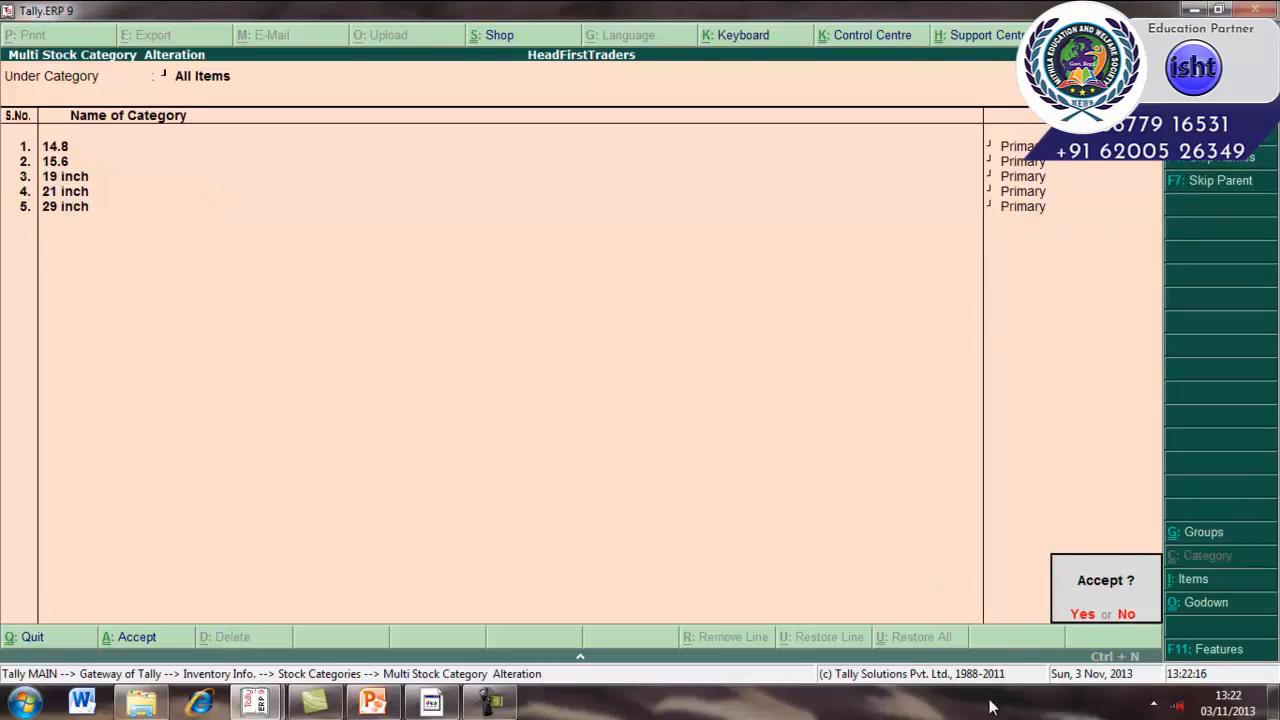
click(1082, 614)
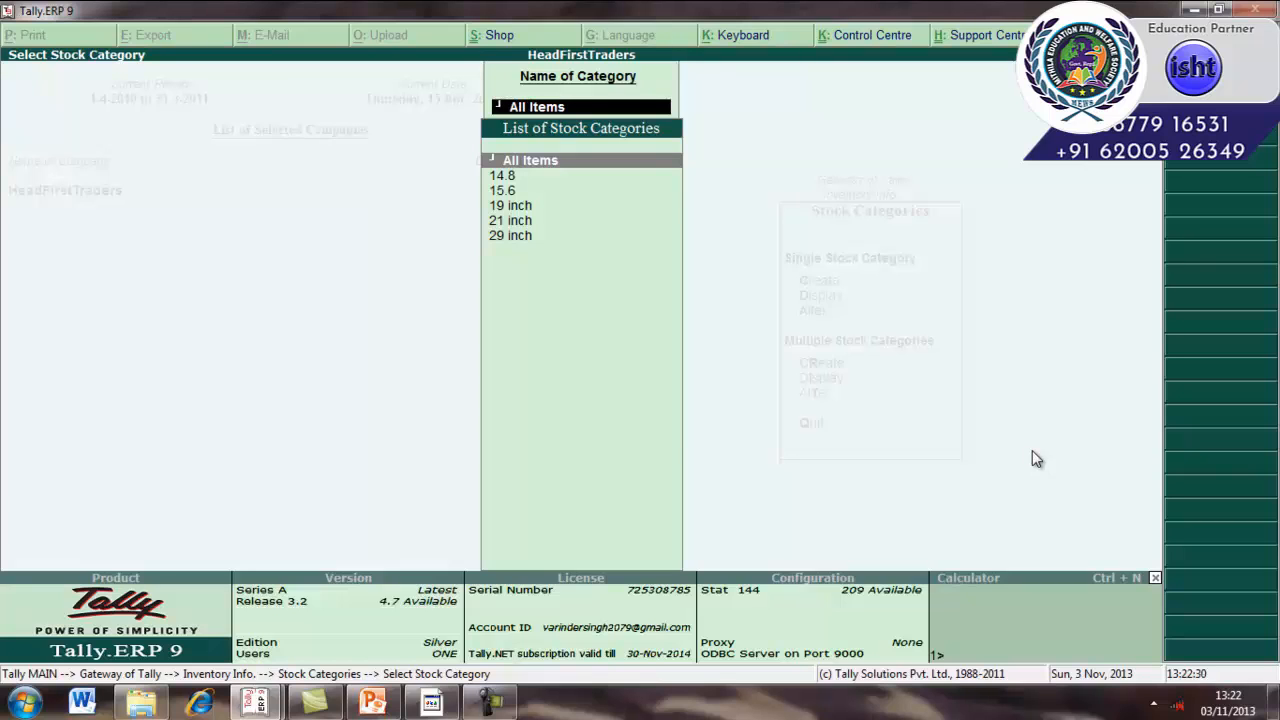
key(Escape)
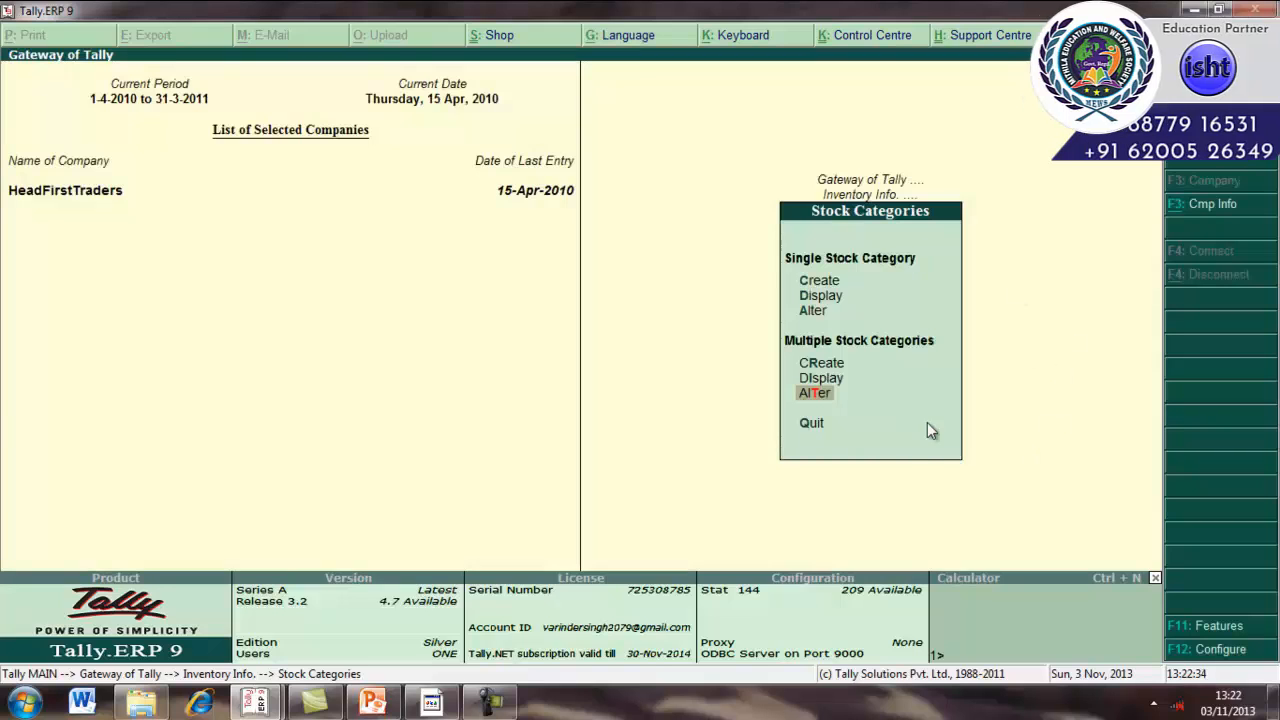
key(Escape)
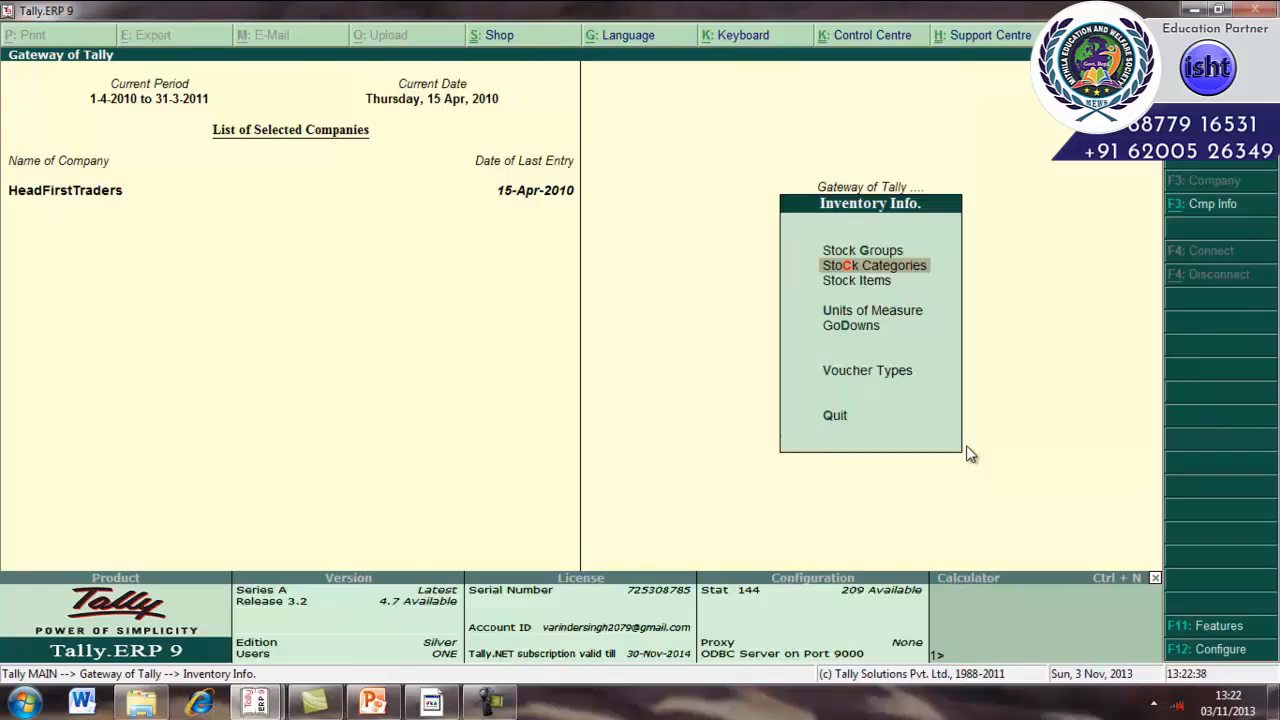
key(Escape)
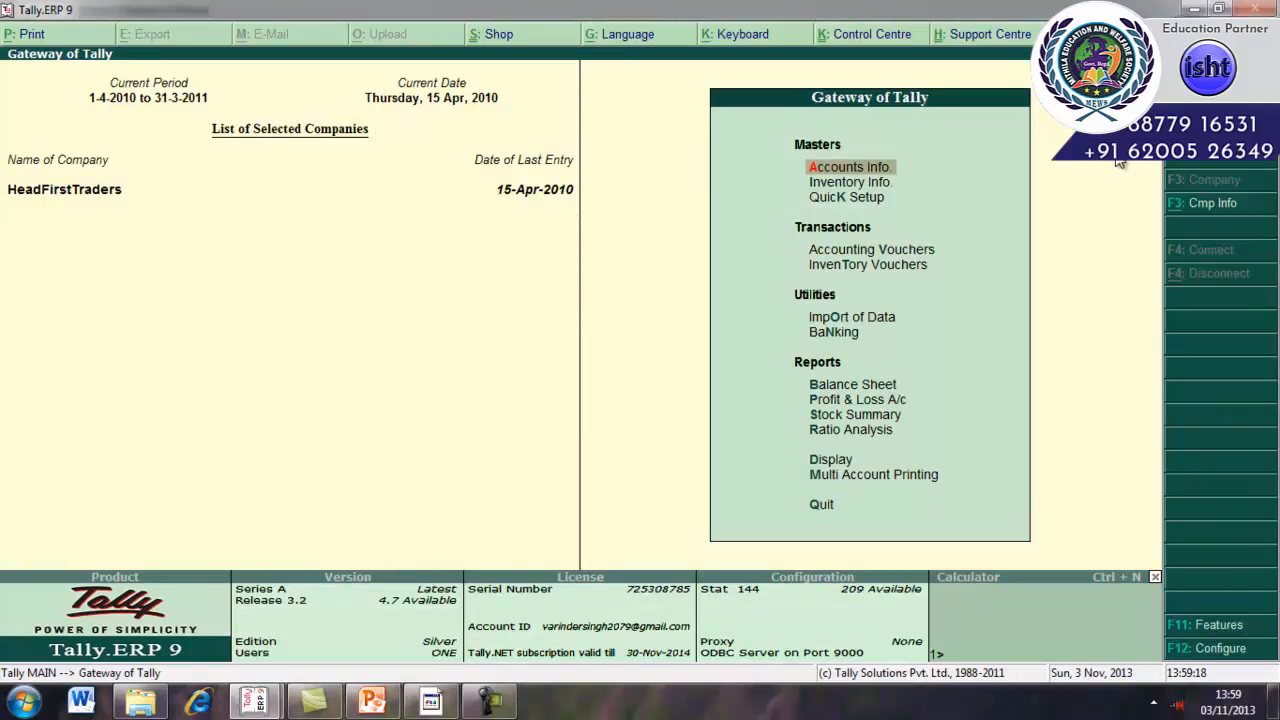
Start creating a single stock item under Inventory Info and name it Sony.
click(889, 190)
key(Return)
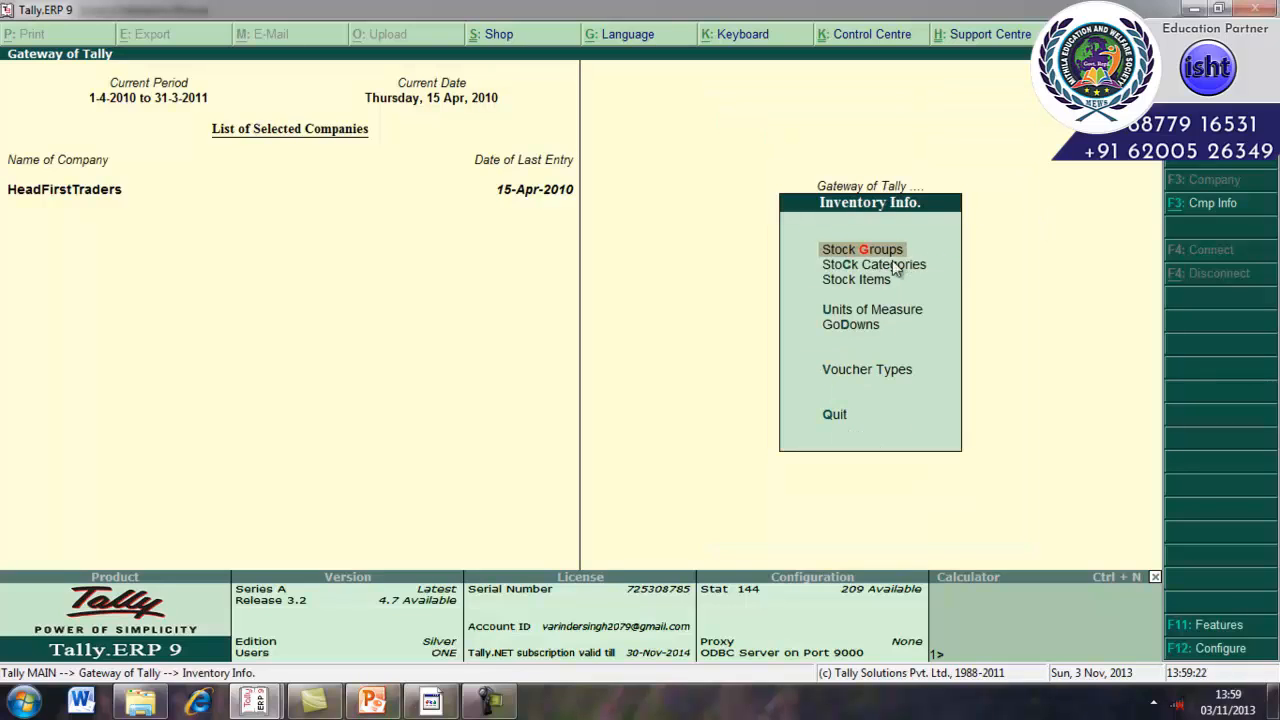
click(875, 282)
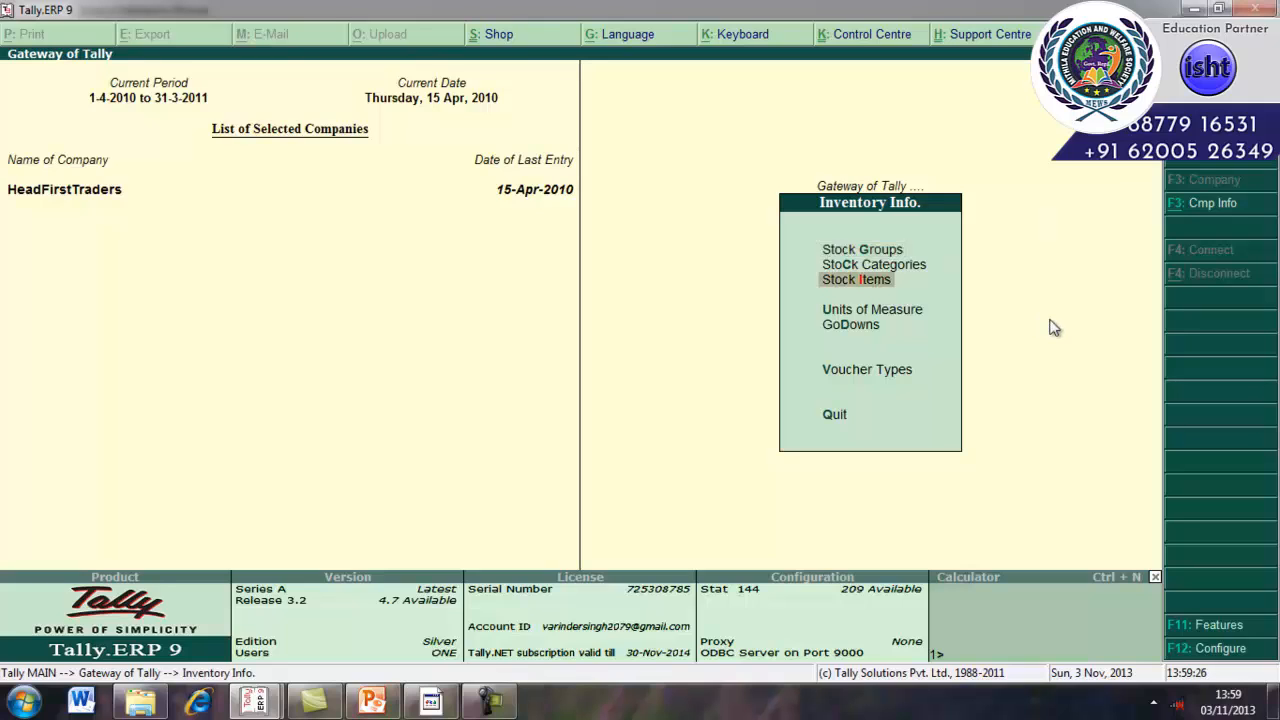
key(Return)
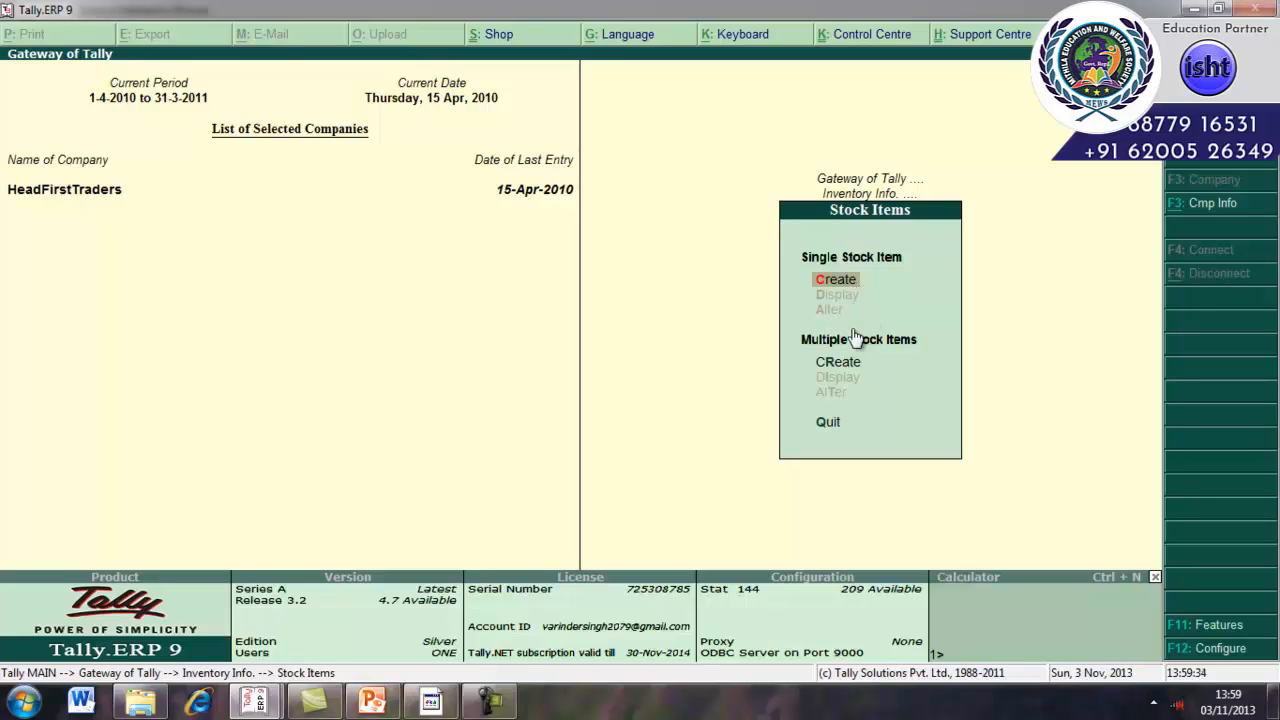
click(845, 283)
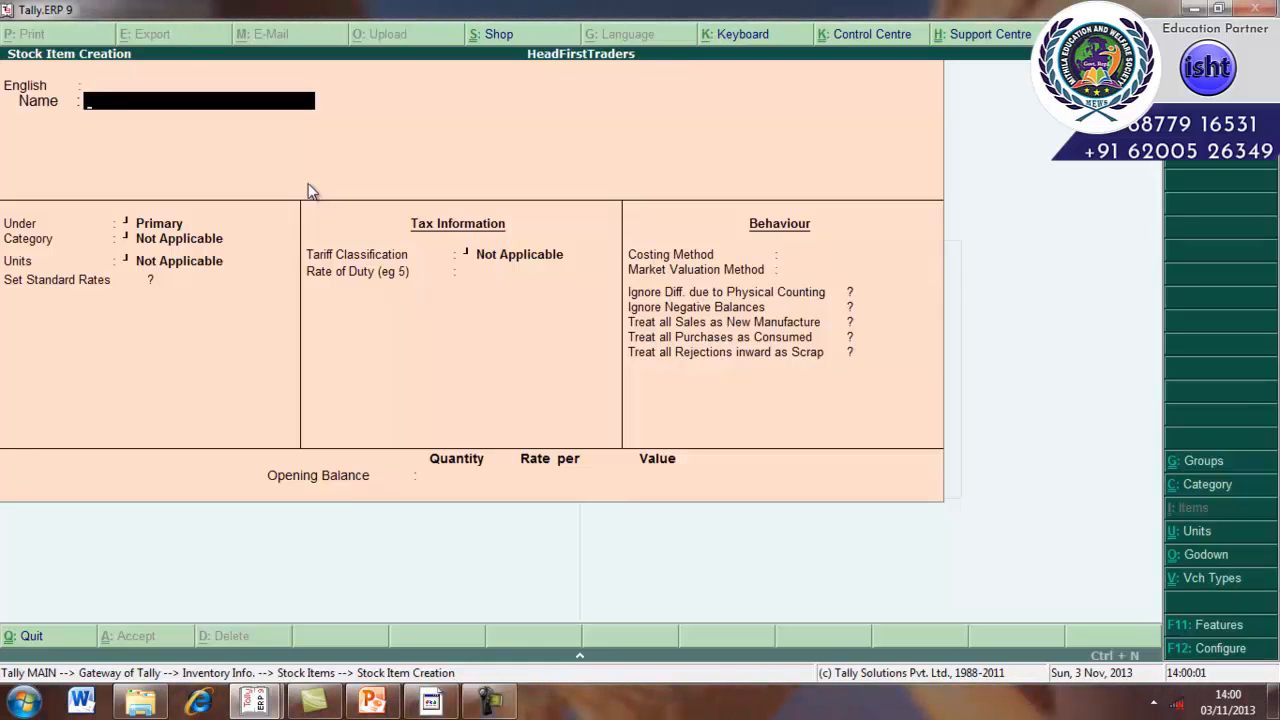
text(Sony)
key(Return)
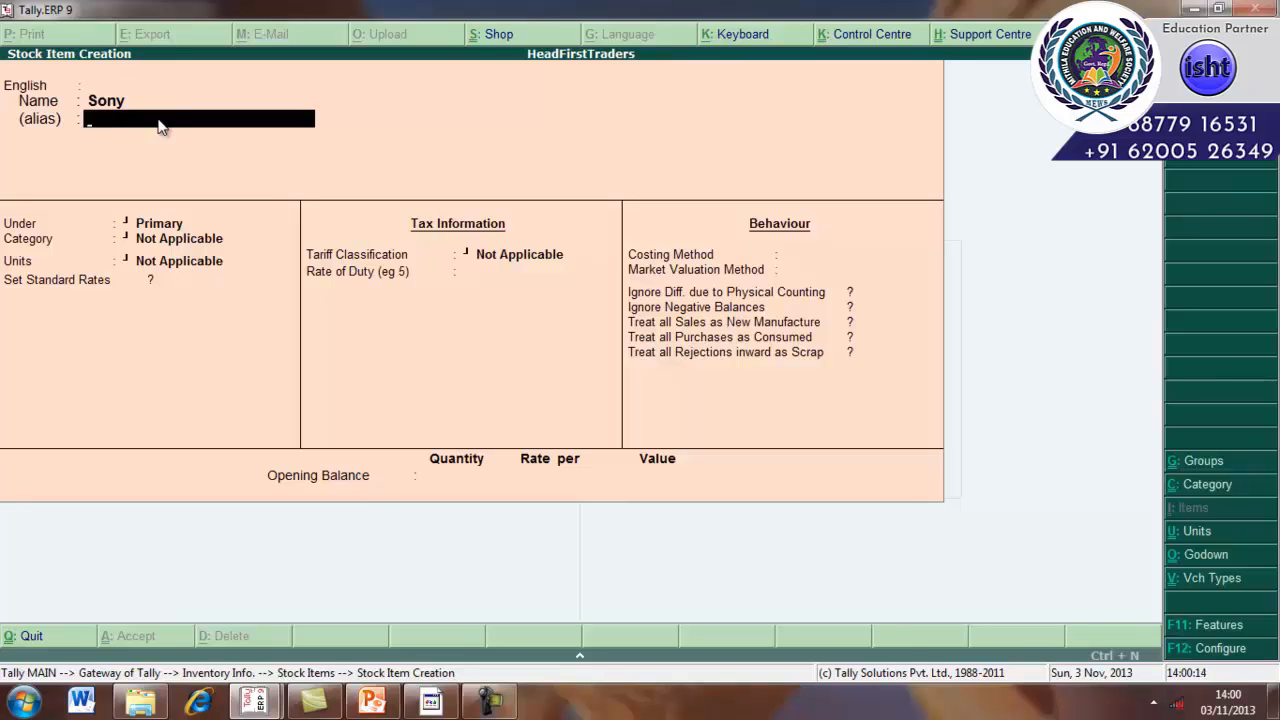
Skip the alias and place the Sony stock item under the Tv group.
key(Return)
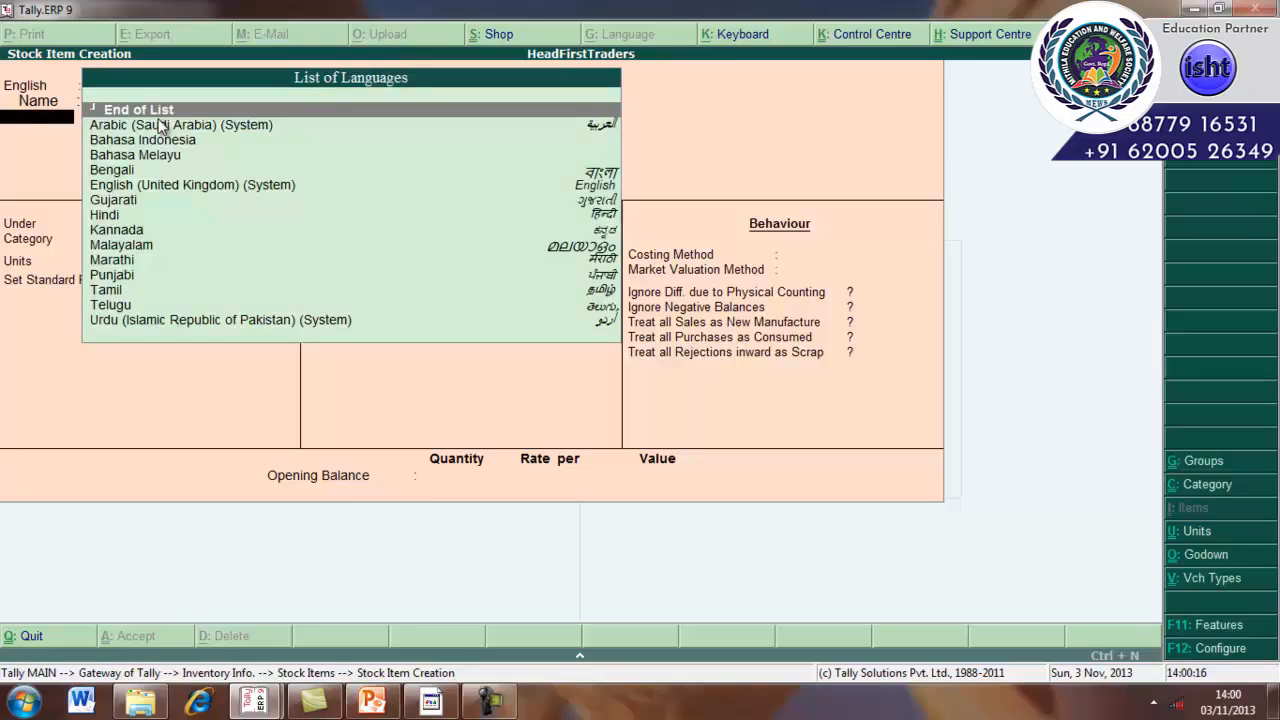
key(Return)
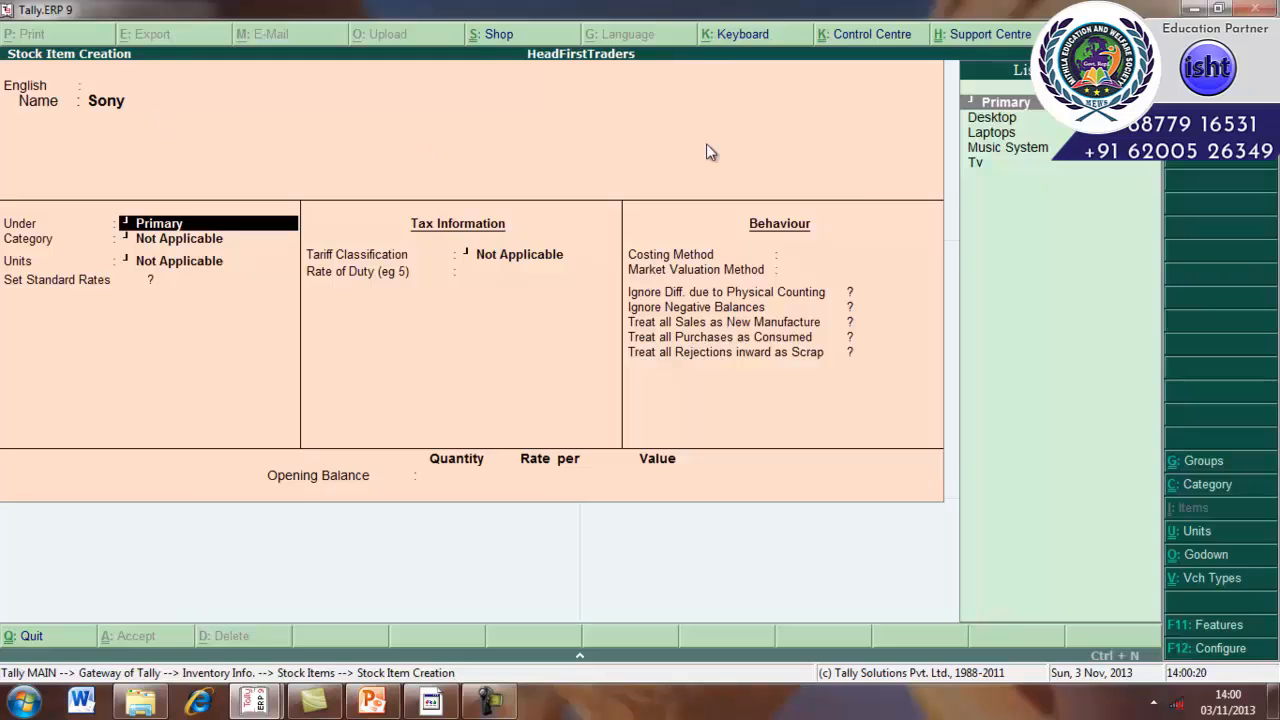
click(993, 163)
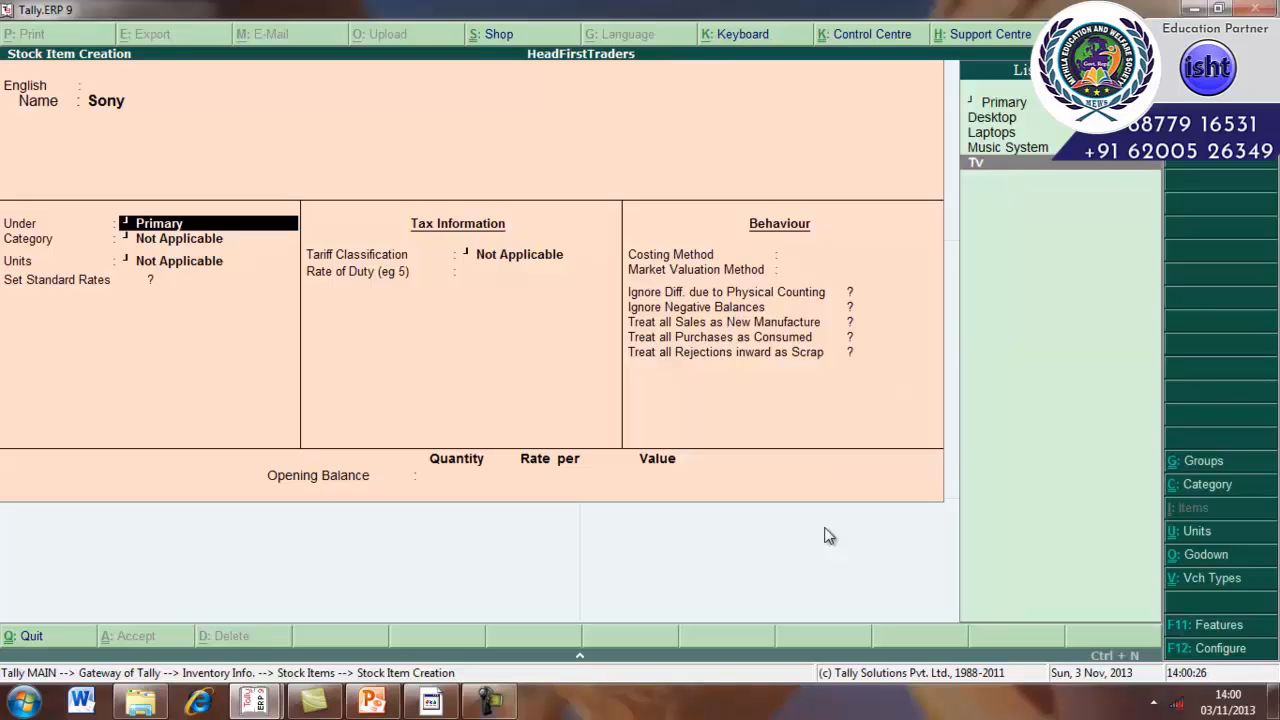
key(Return)
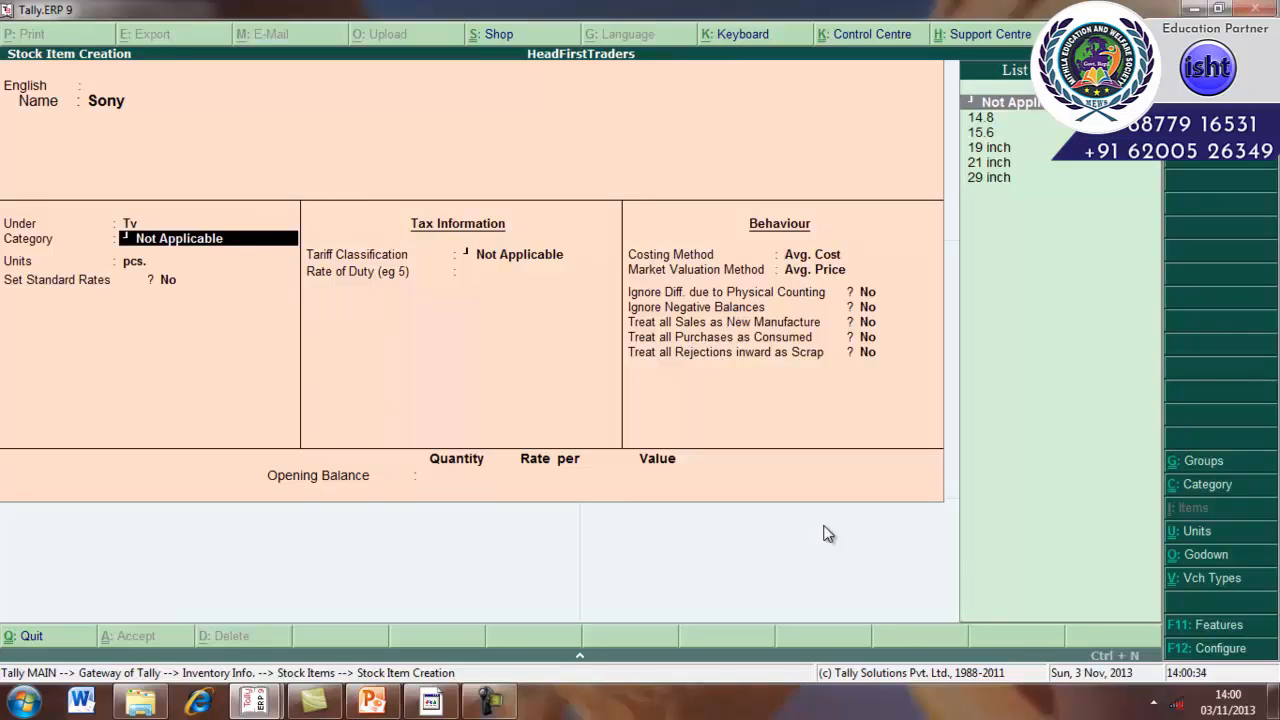
Set the Sony item's category to 19 inch and keep its units as pcs.
click(992, 148)
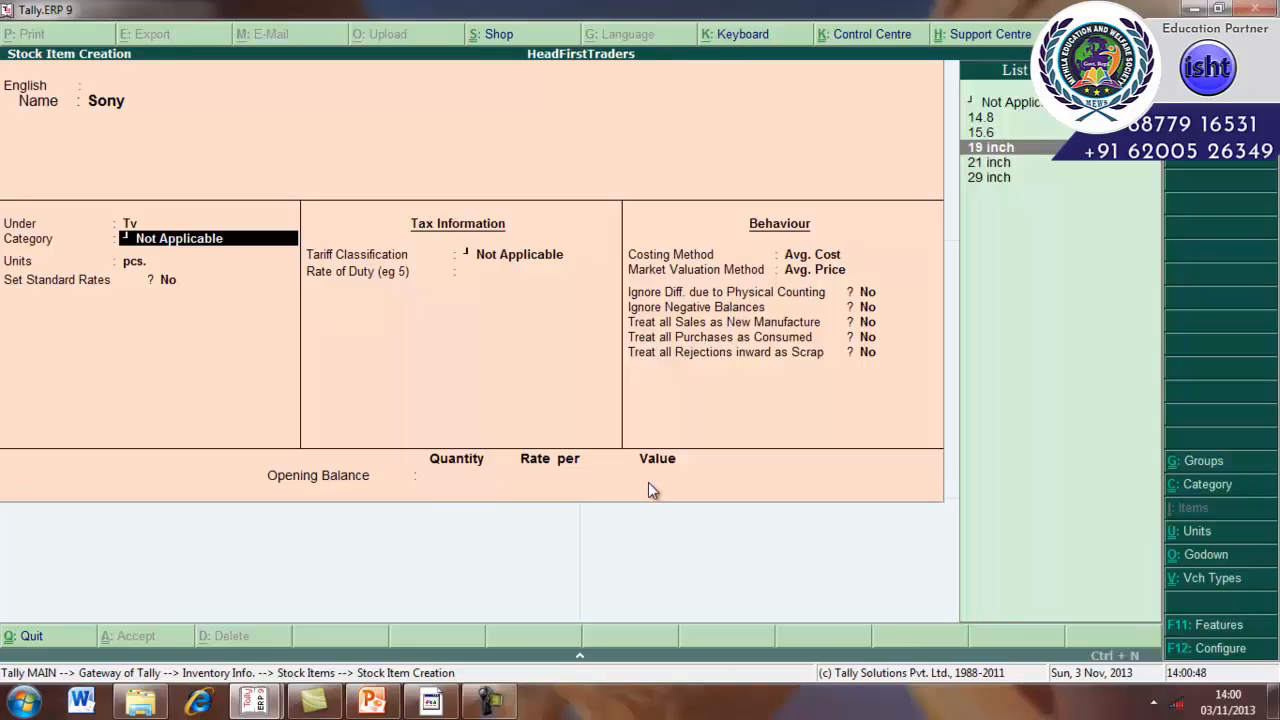
key(Return)
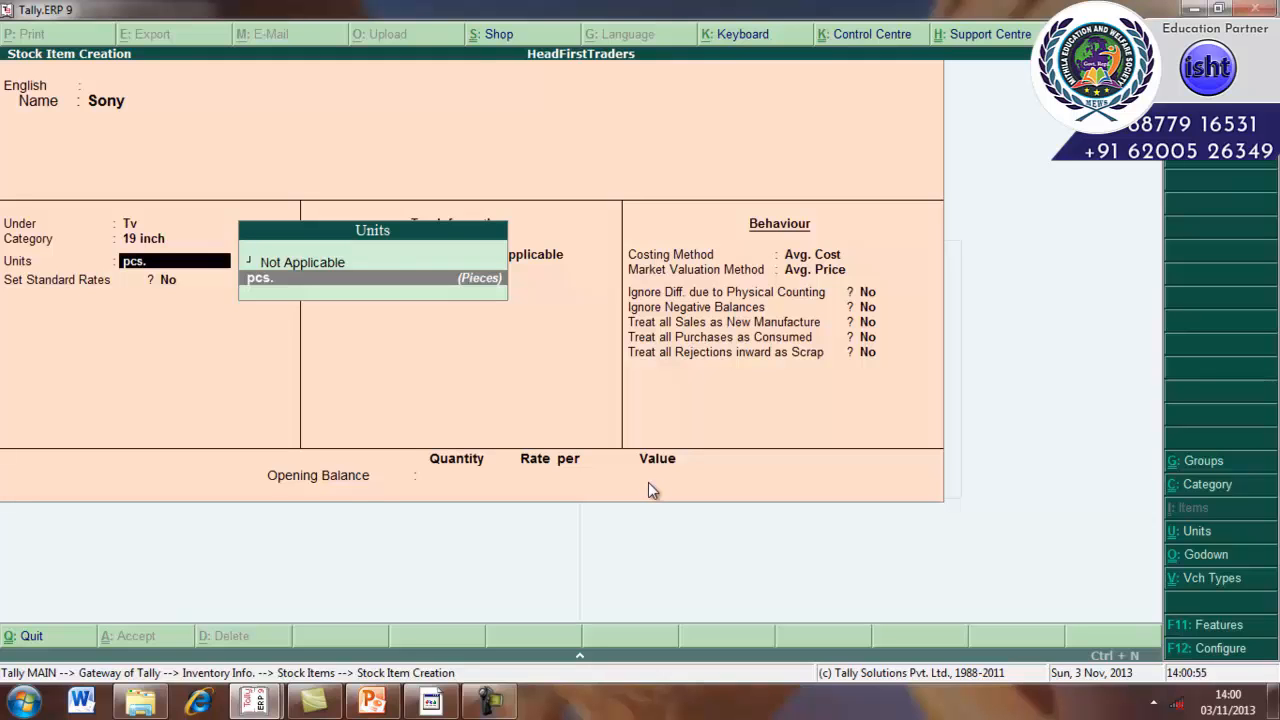
key(Return)
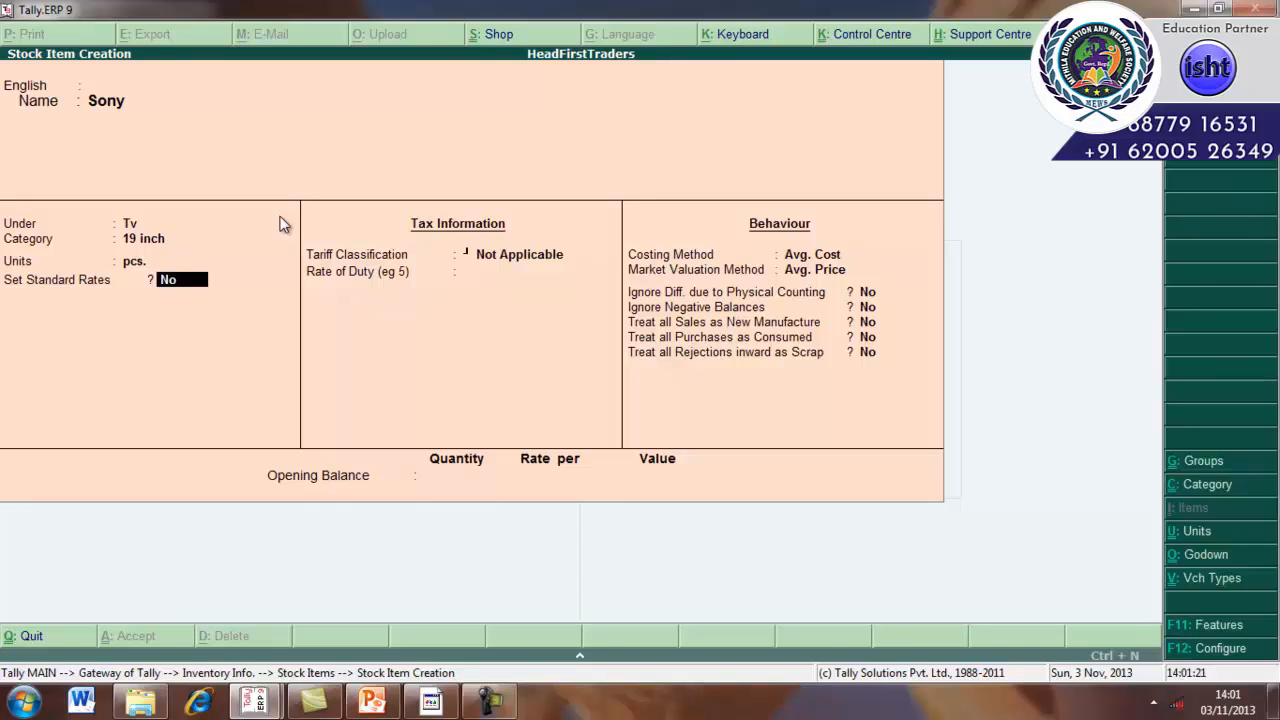
Enable standard rates for Sony and enter a standard cost of 12,500 per pcs from 1-Apr-2010.
text(yes)
key(Return)
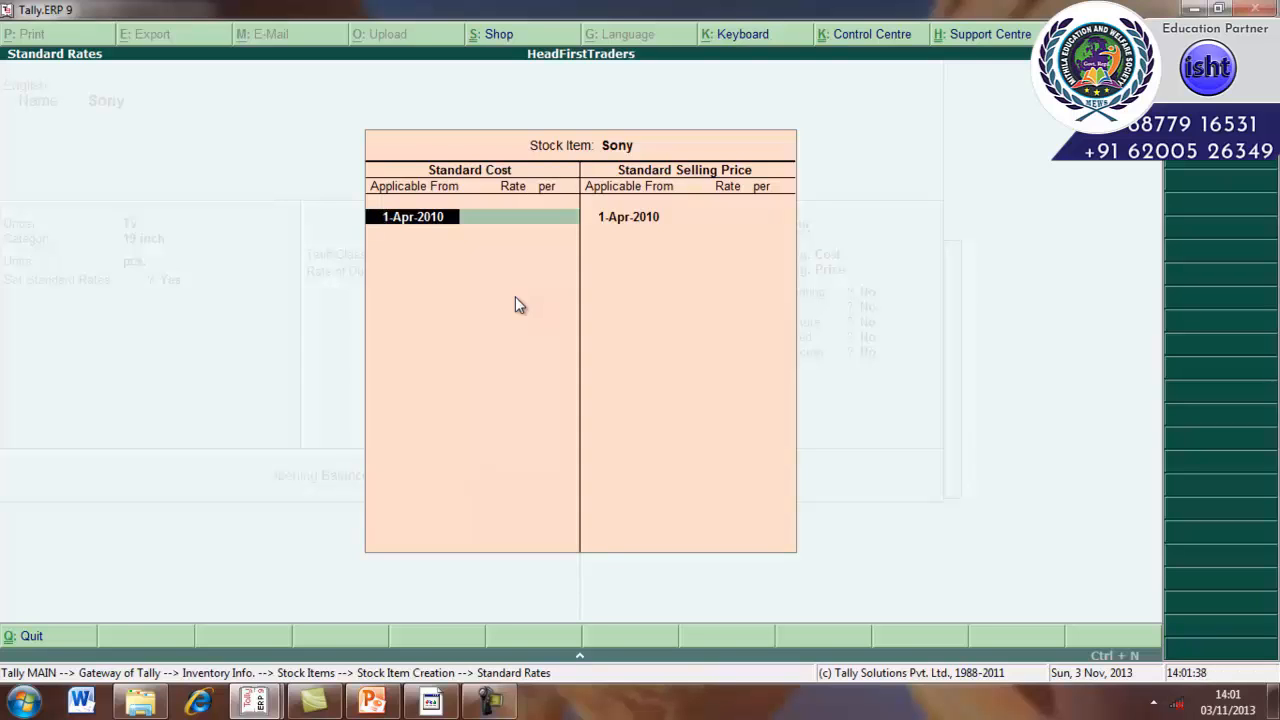
key(Return)
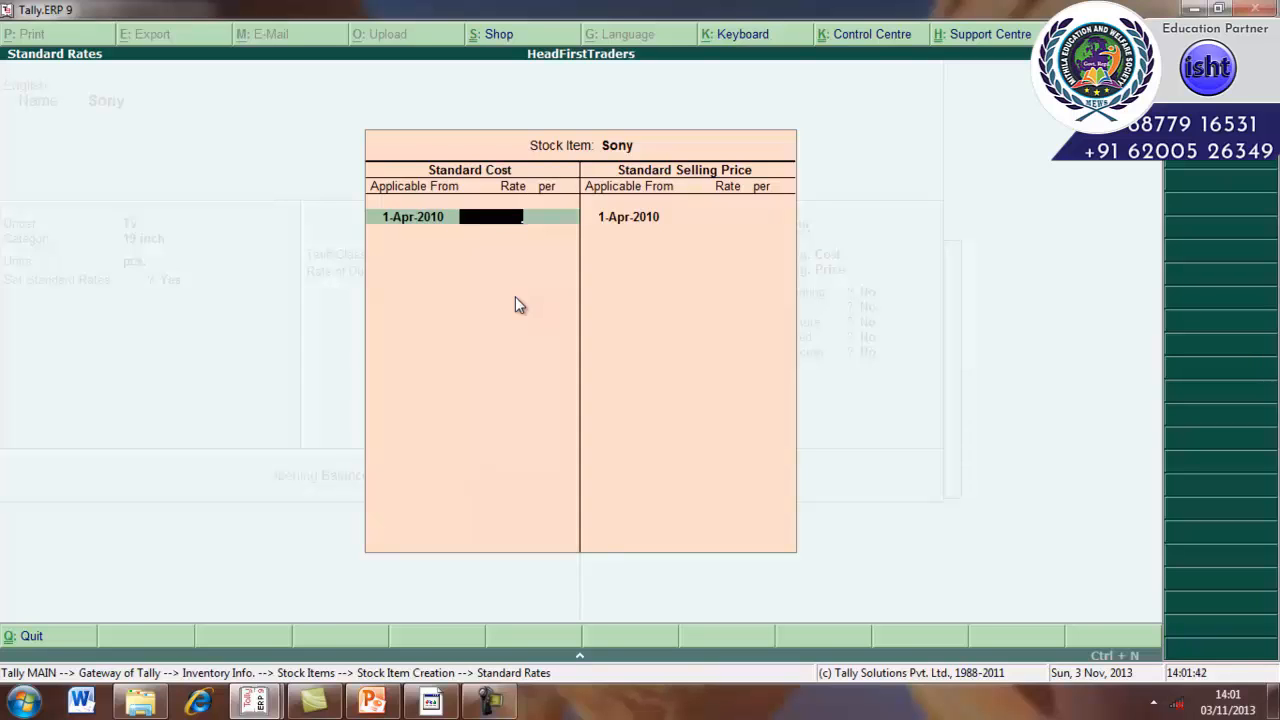
text(12500)
key(Return)
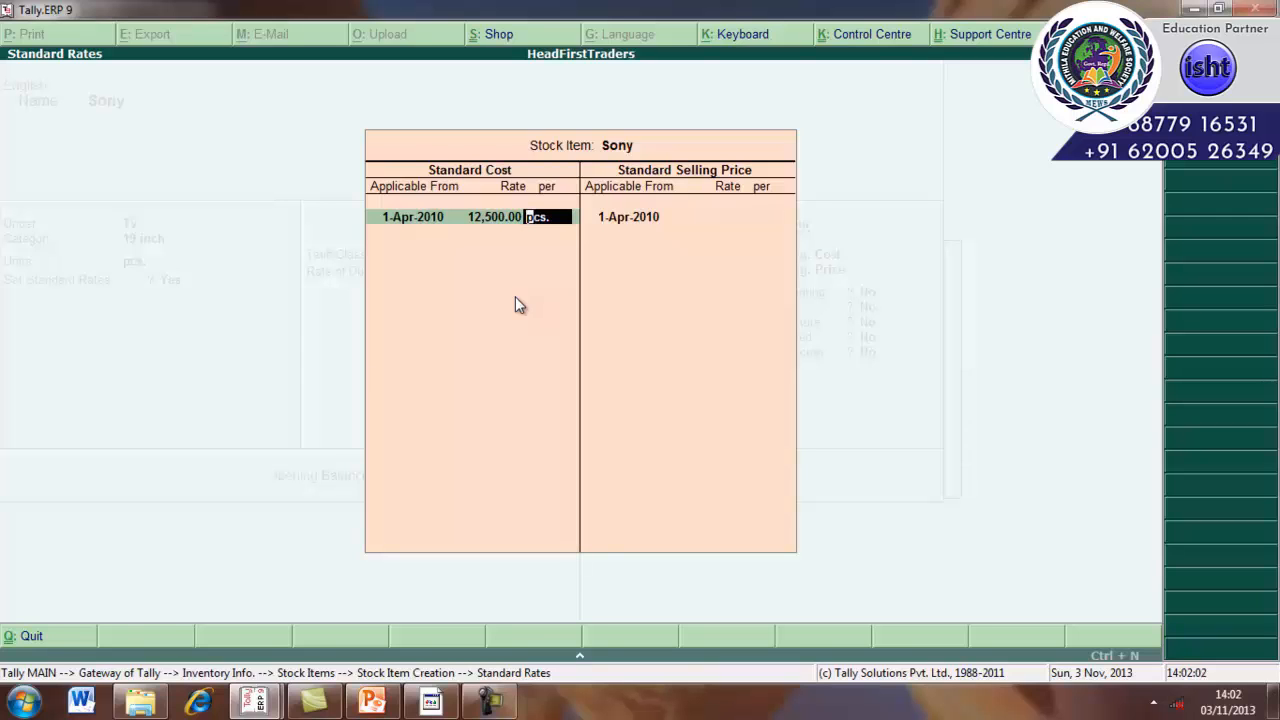
key(Return)
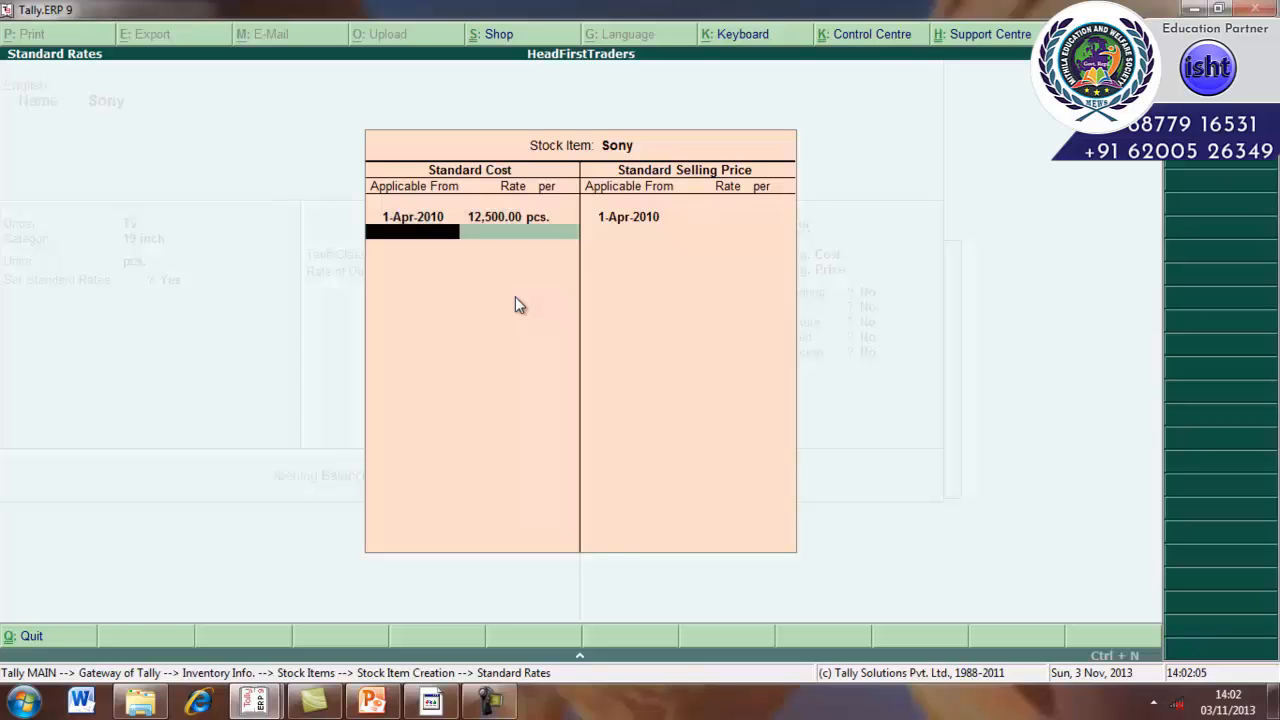
key(Return)
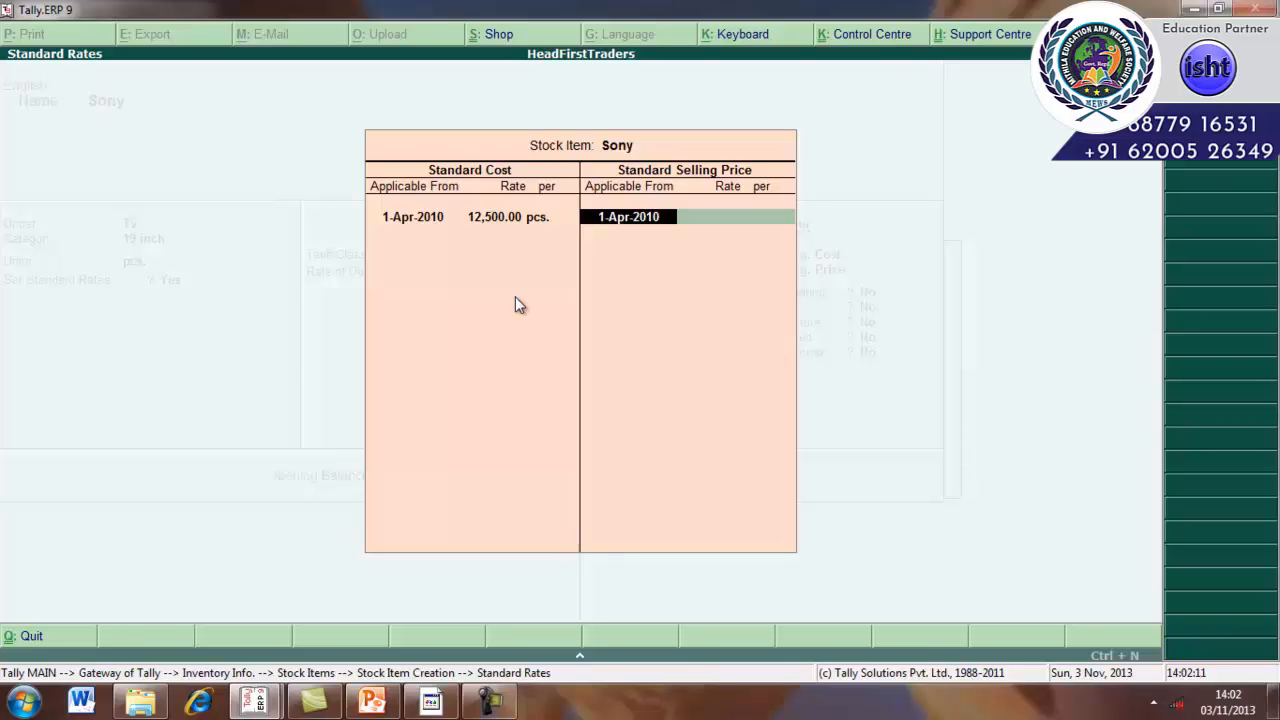
Enter a standard selling price of 15,000 per pcs from 1-Apr-2010 and close the standard rates screen.
key(Return)
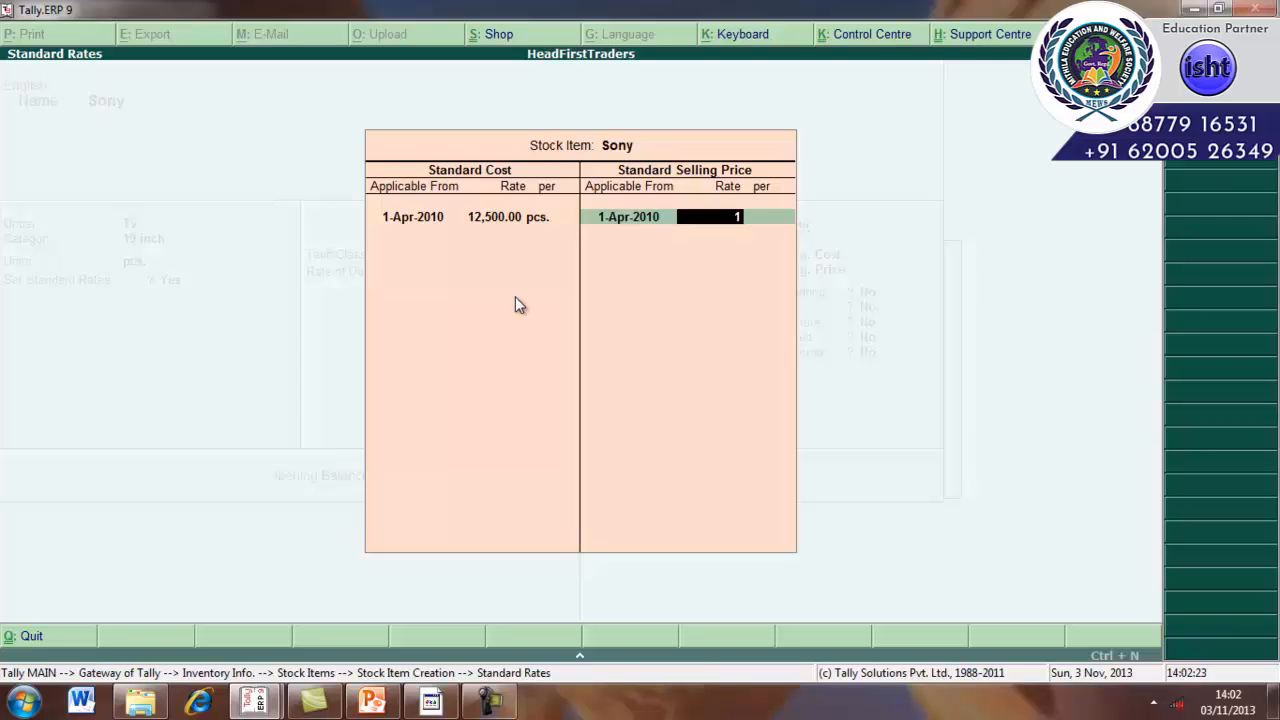
text(5000)
key(Return)
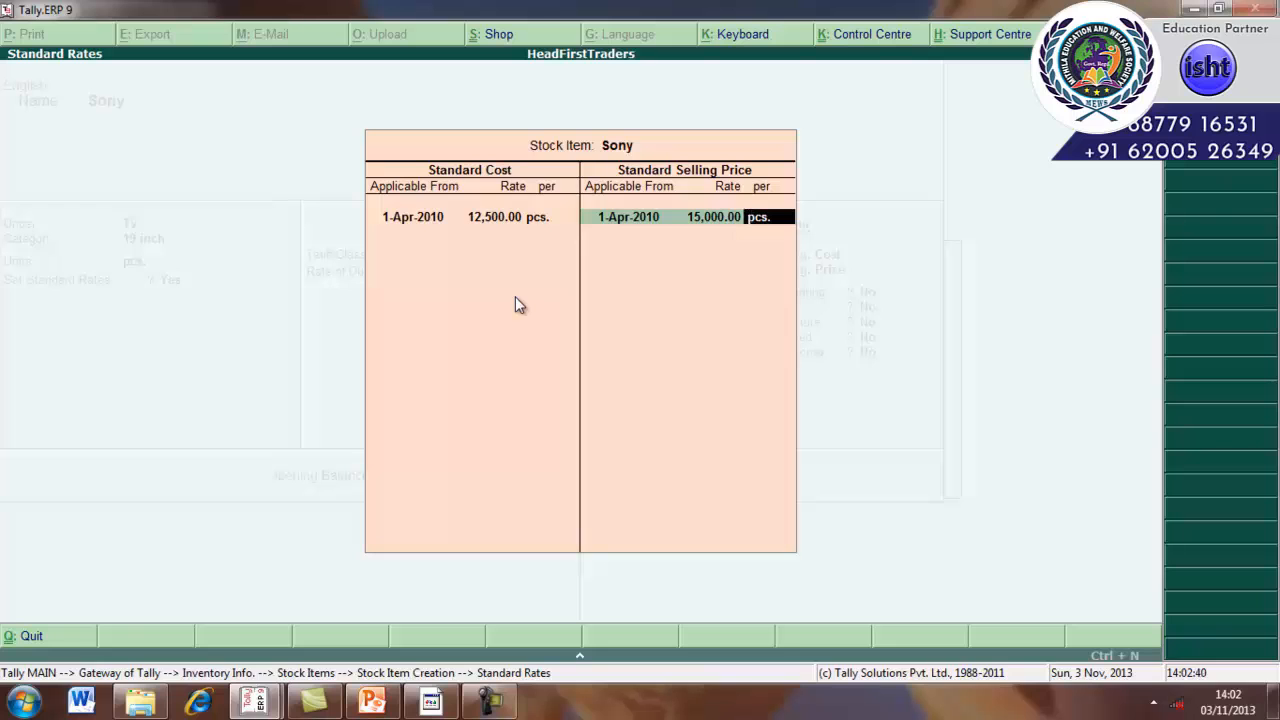
key(Return)
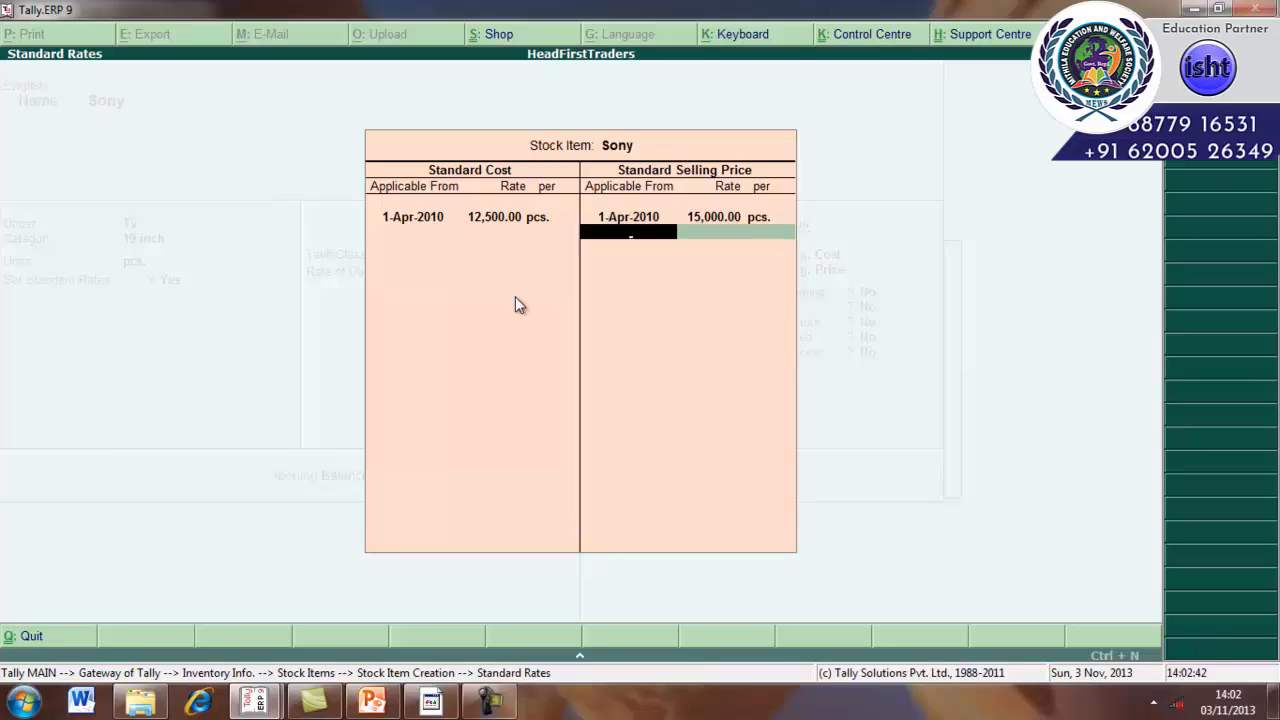
key(Return)
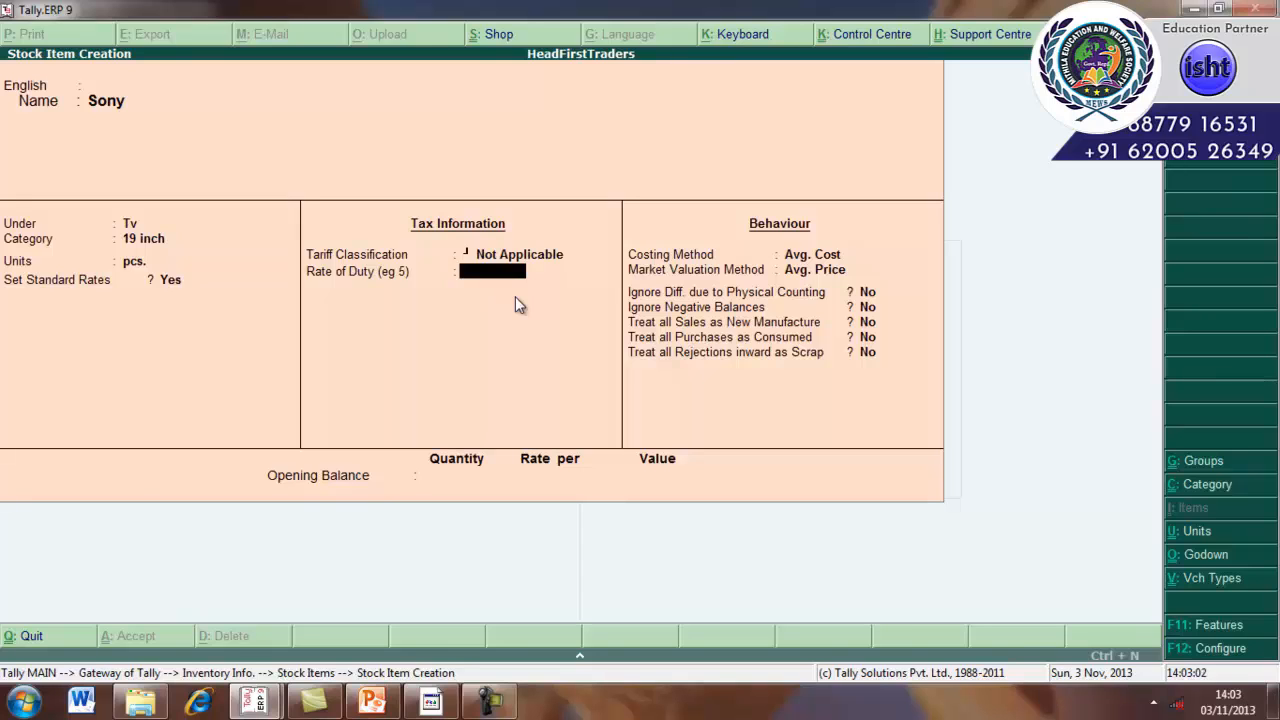
Accept a rate of duty of 0 and the default behaviour settings for the Sony item.
key(Return)
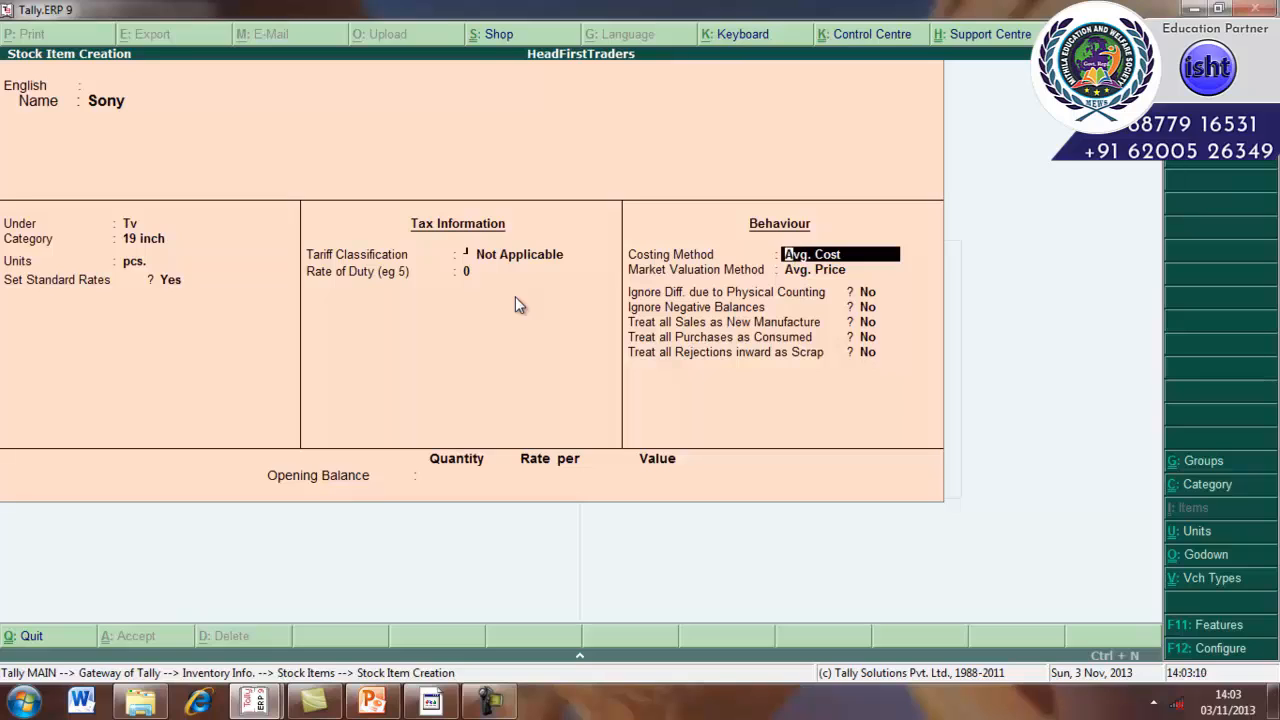
key(Return)
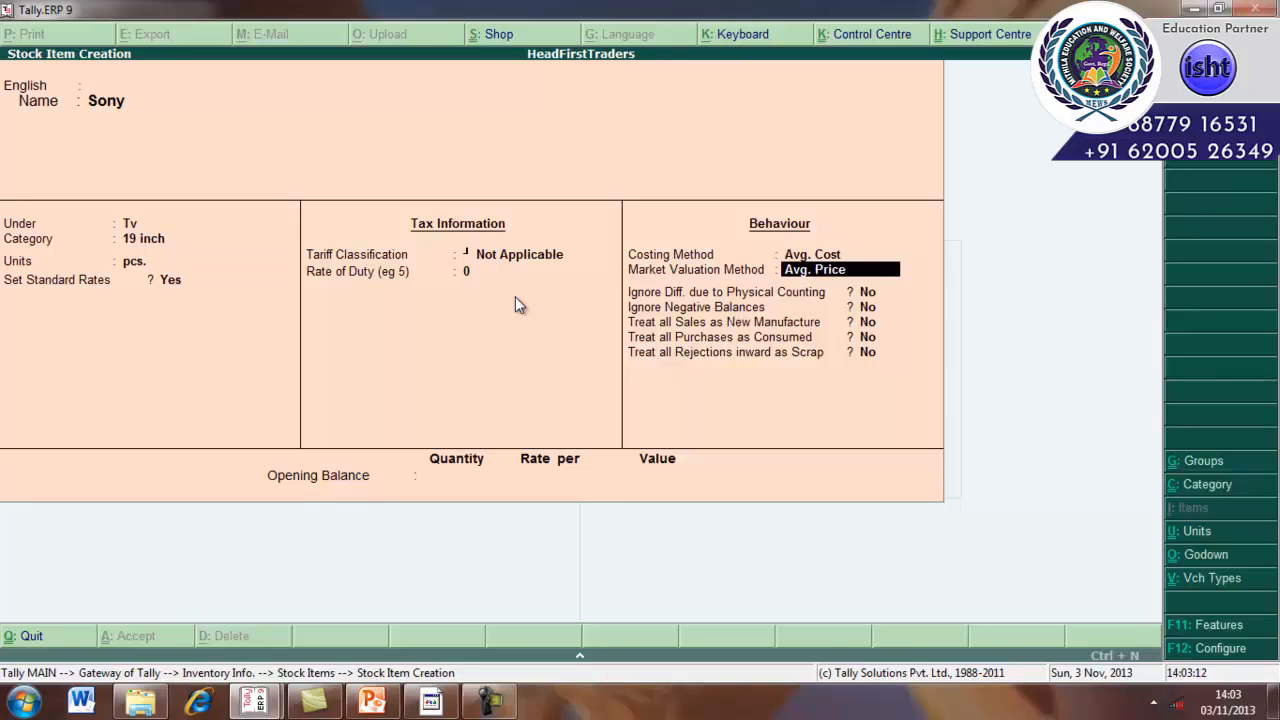
key(Return)
key(Return)
key(Return)
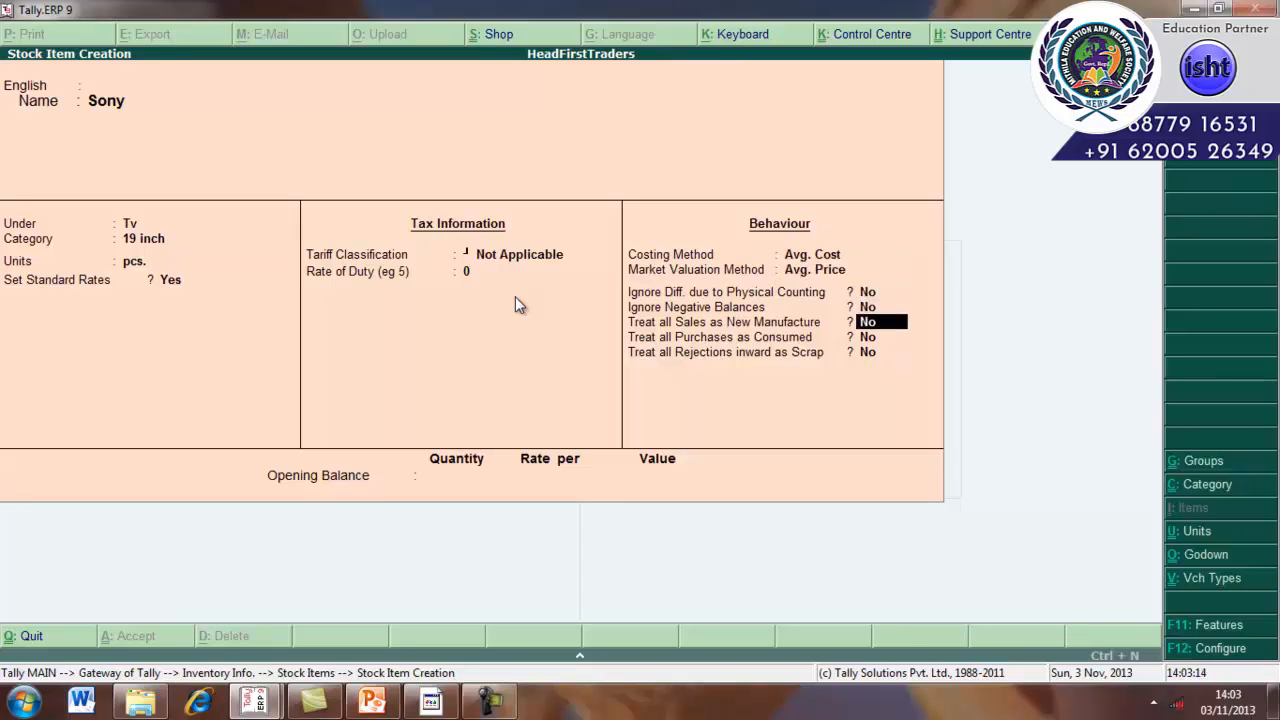
key(Return)
key(Return)
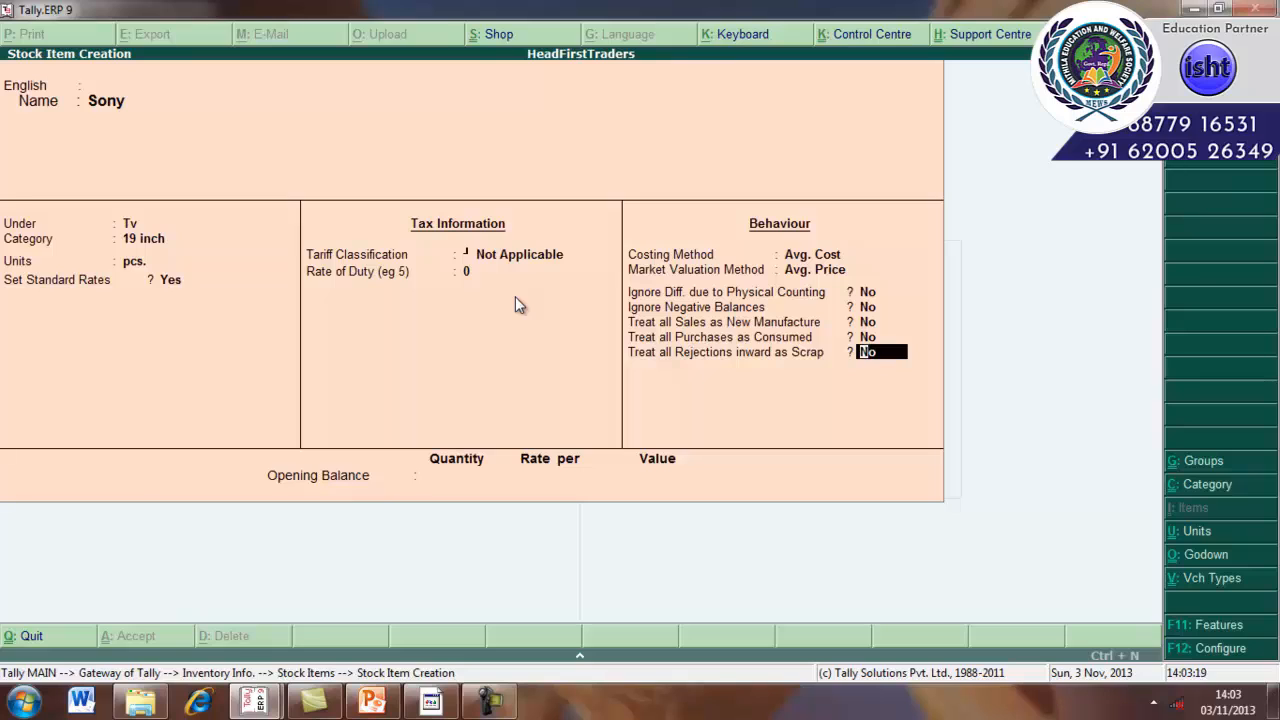
key(Return)
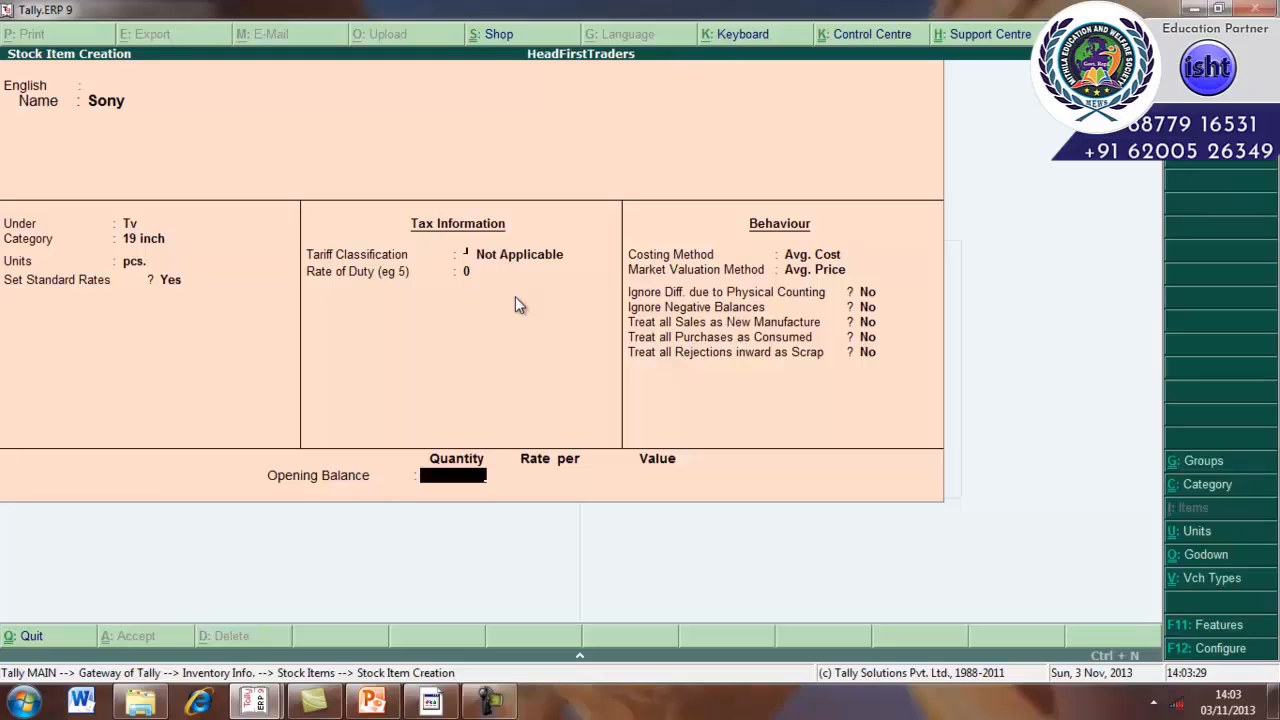
Enter an opening balance of 3 pcs allocated to Main Location and accept the Sony stock item.
text(3)
key(Return)
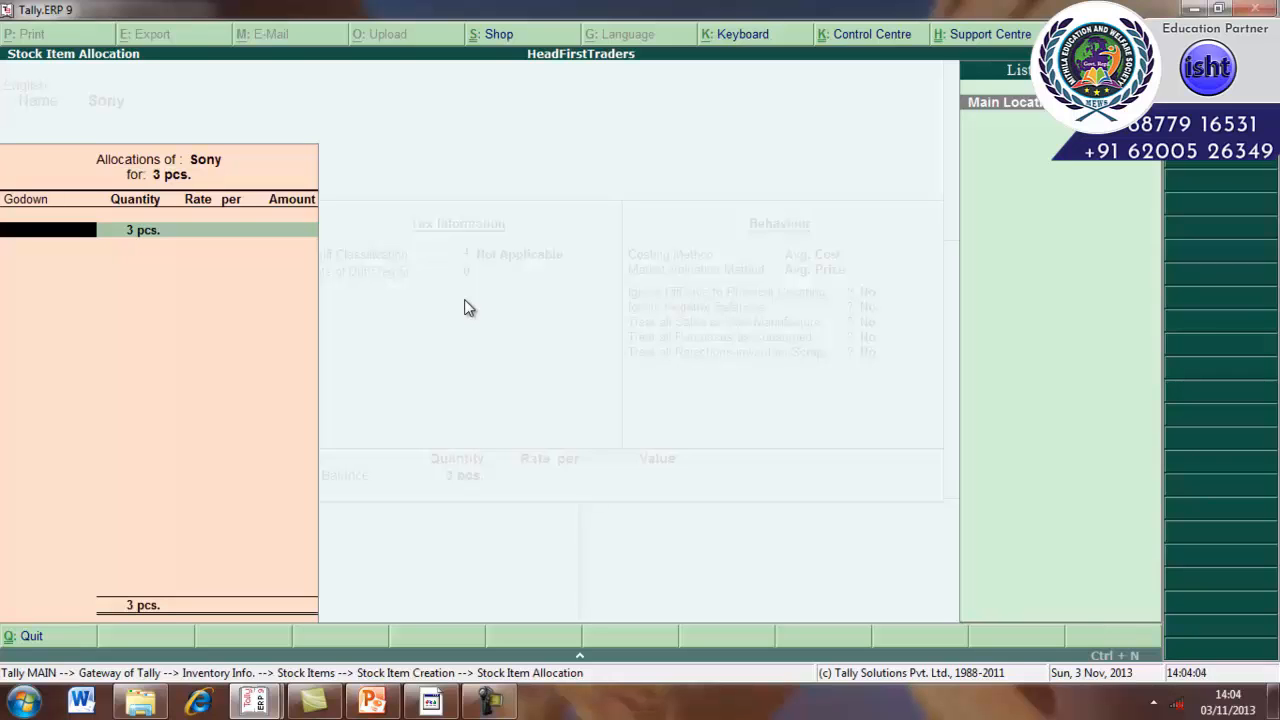
key(Return)
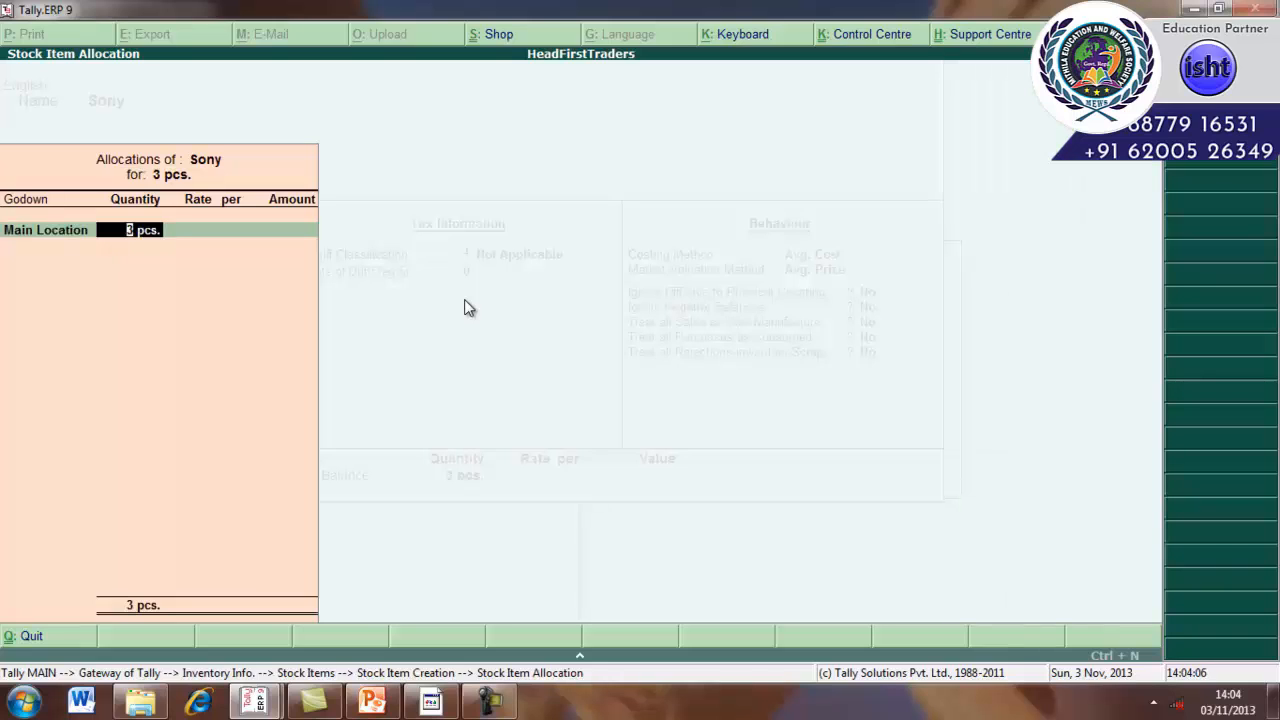
key(Return)
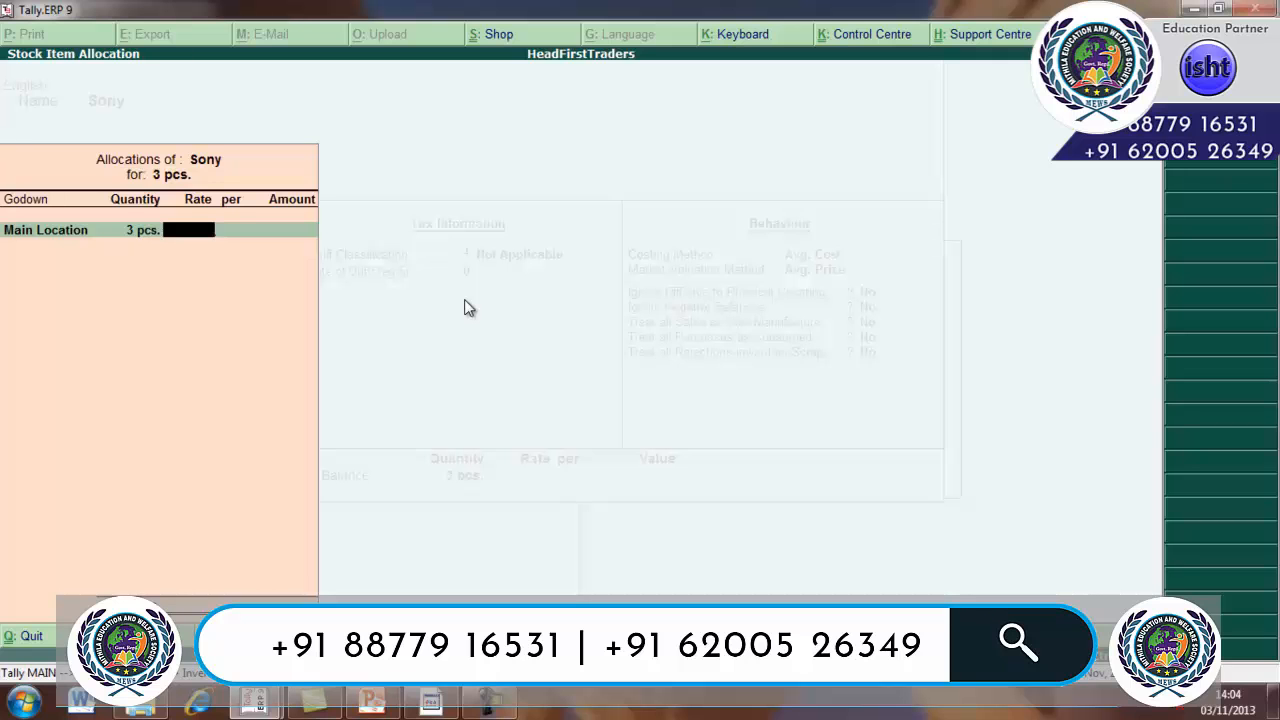
key(Return)
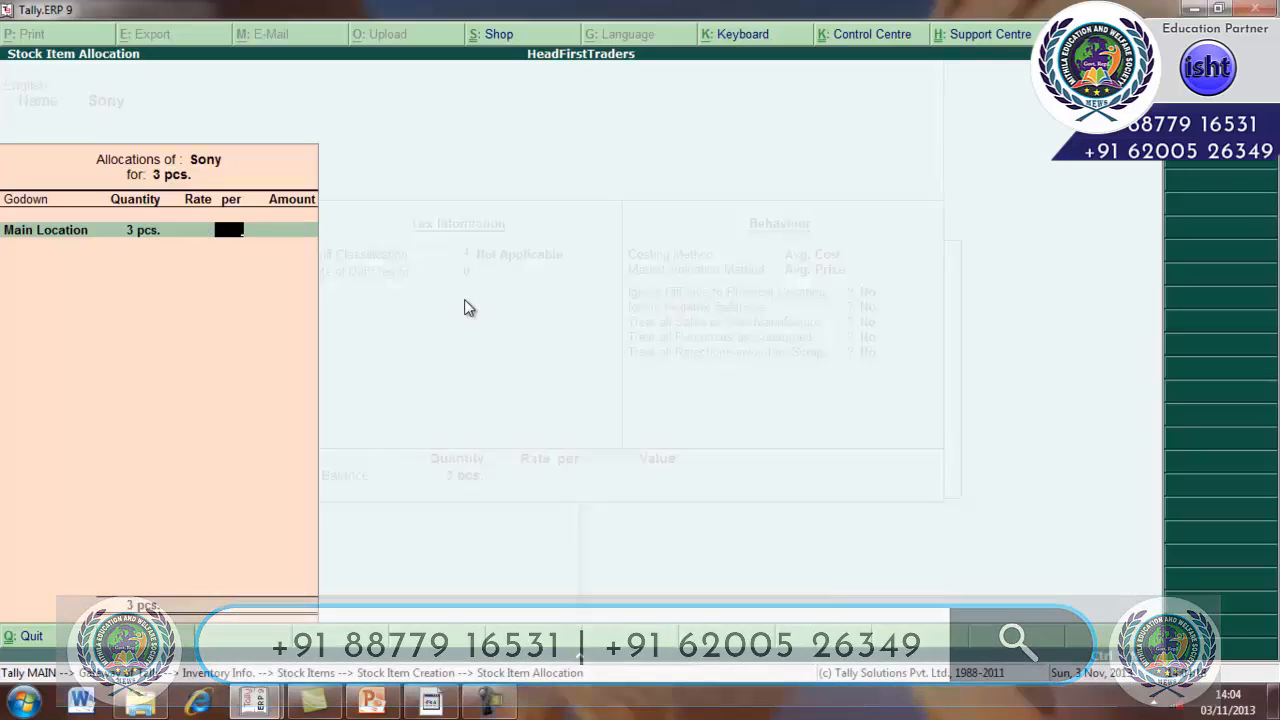
key(Return)
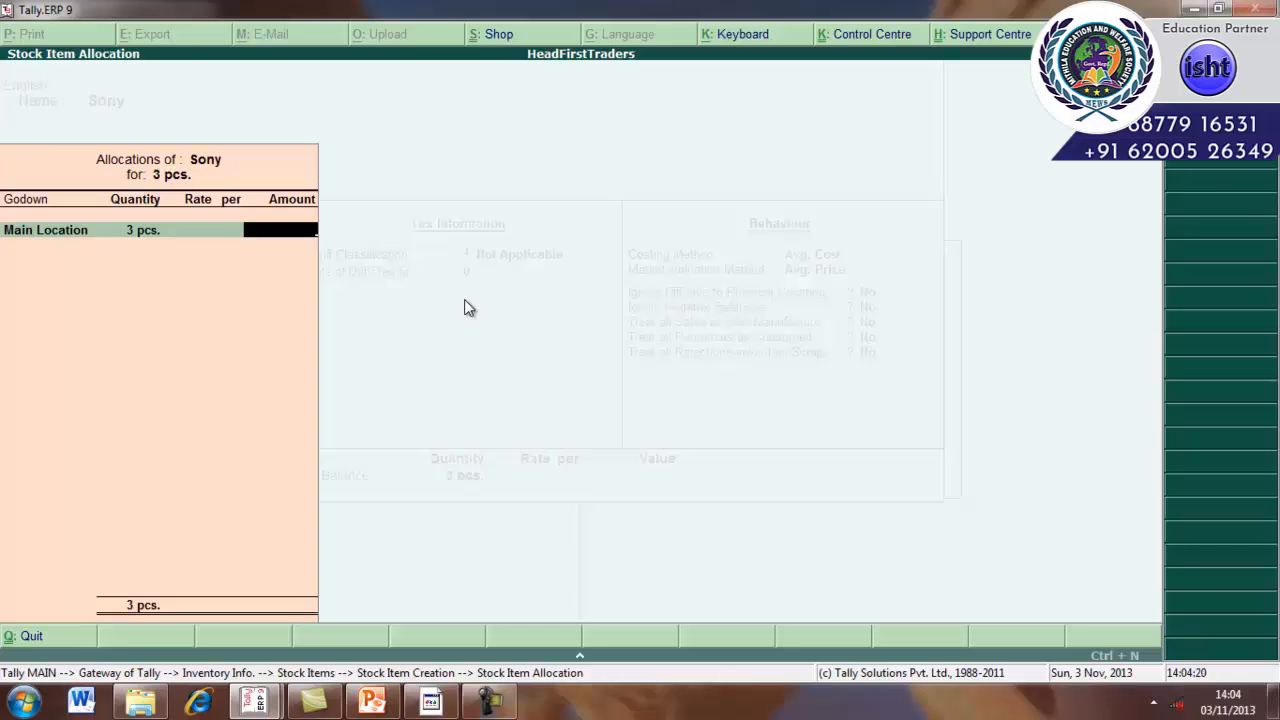
key(Return)
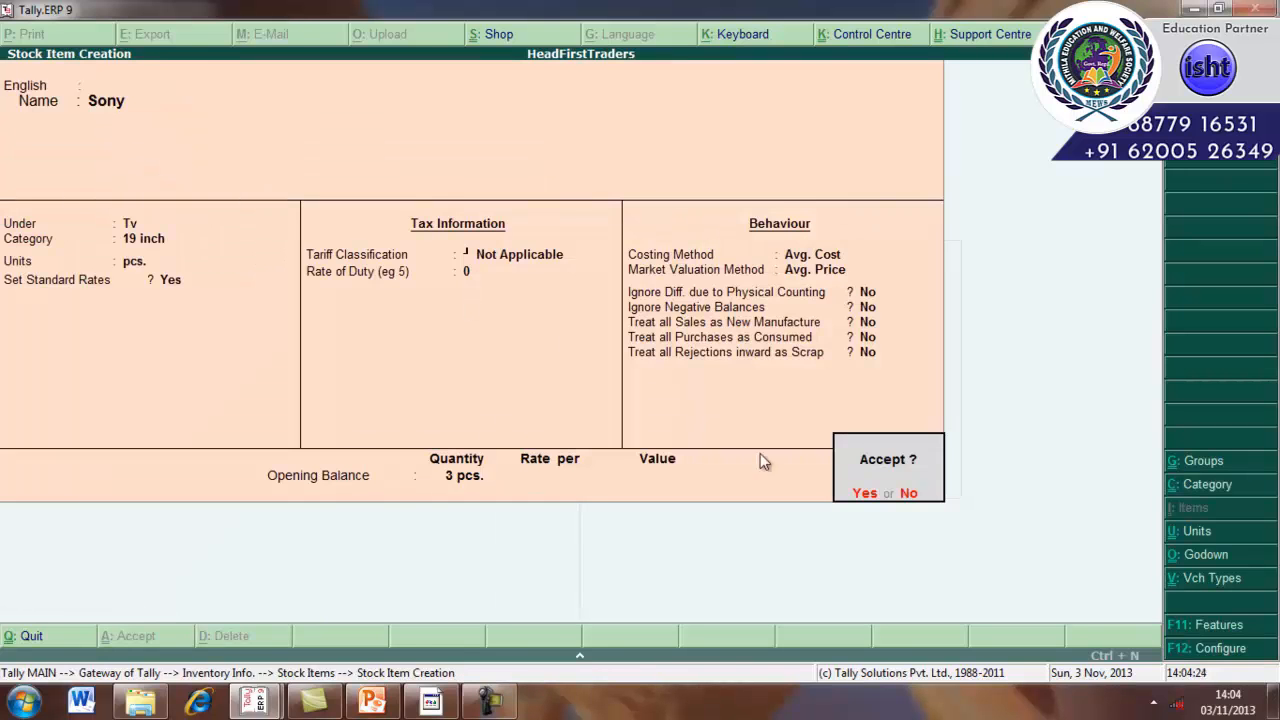
click(865, 493)
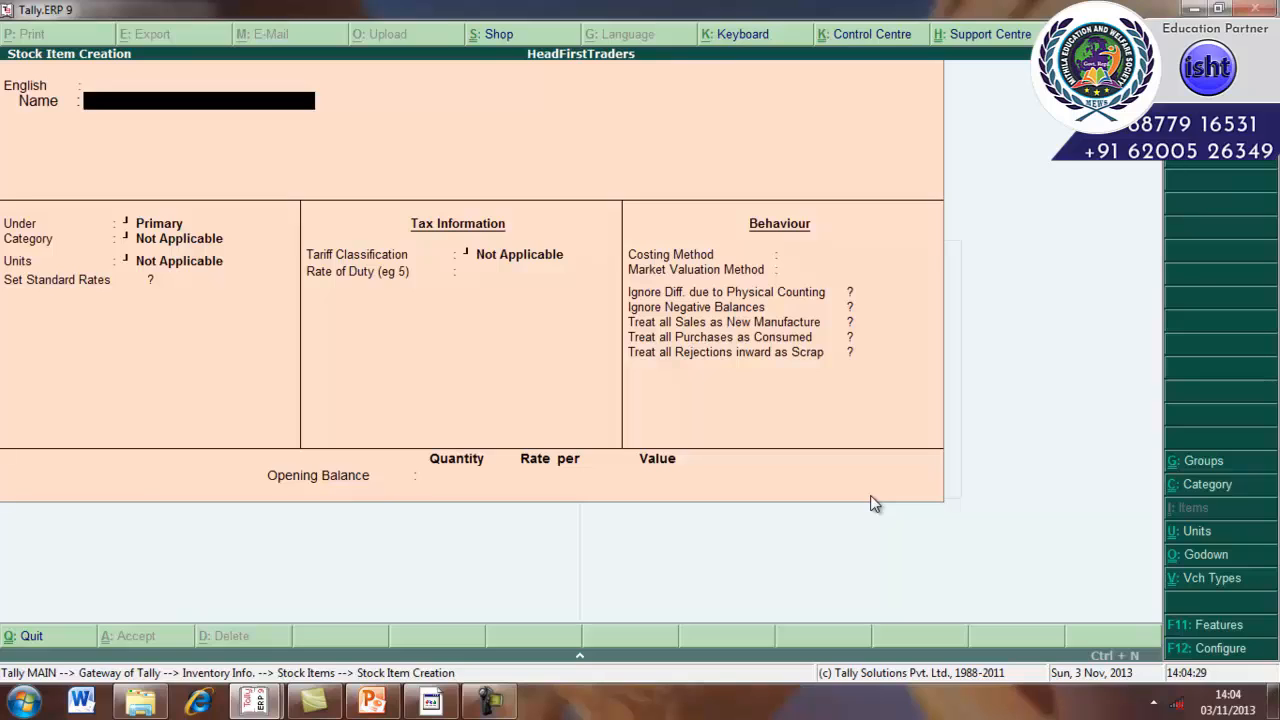
Create a new stock item named Philips and place it under the Tv group.
text(Philips)
key(Return)
key(Return)
key(Return)
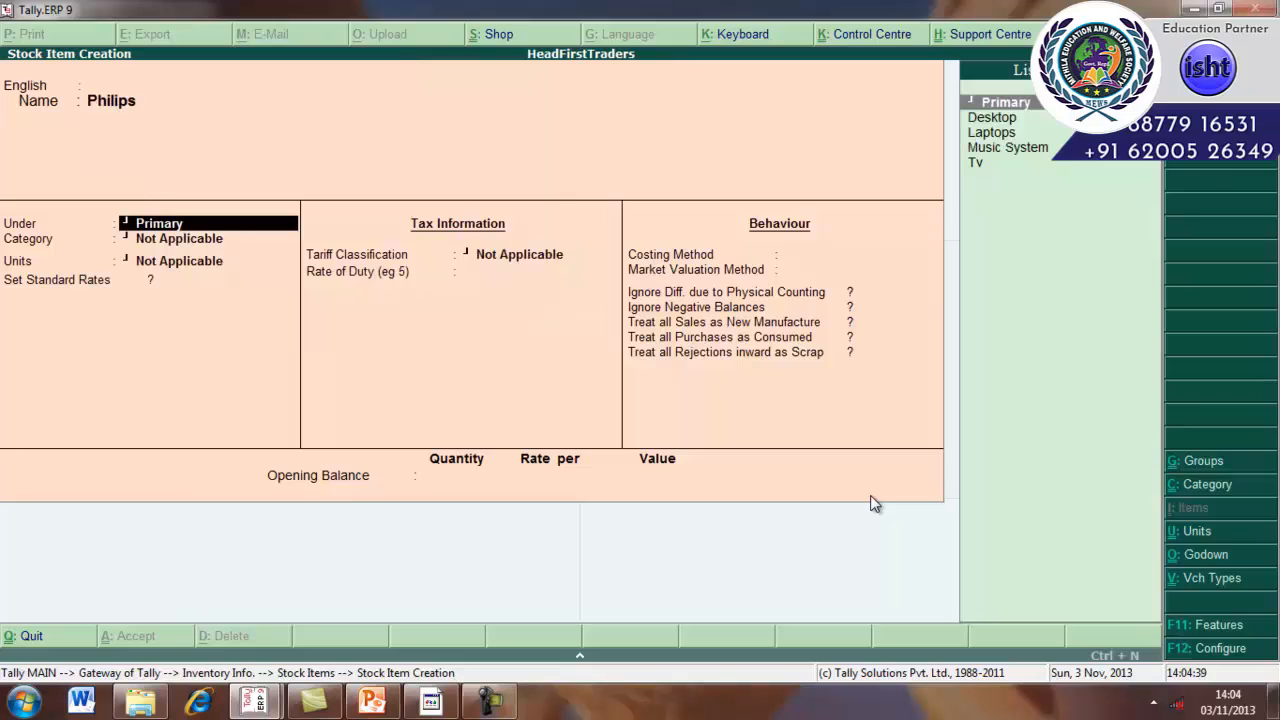
key(Down)
key(Down)
key(Down)
key(Down)
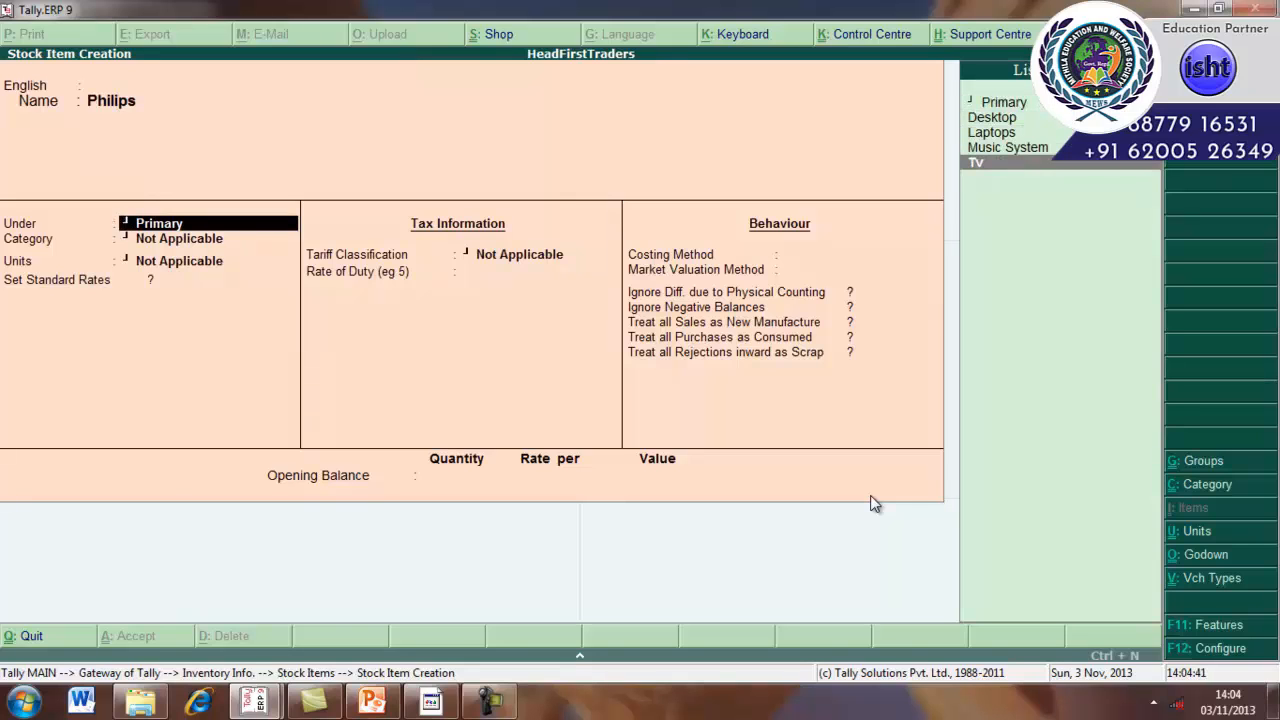
key(Return)
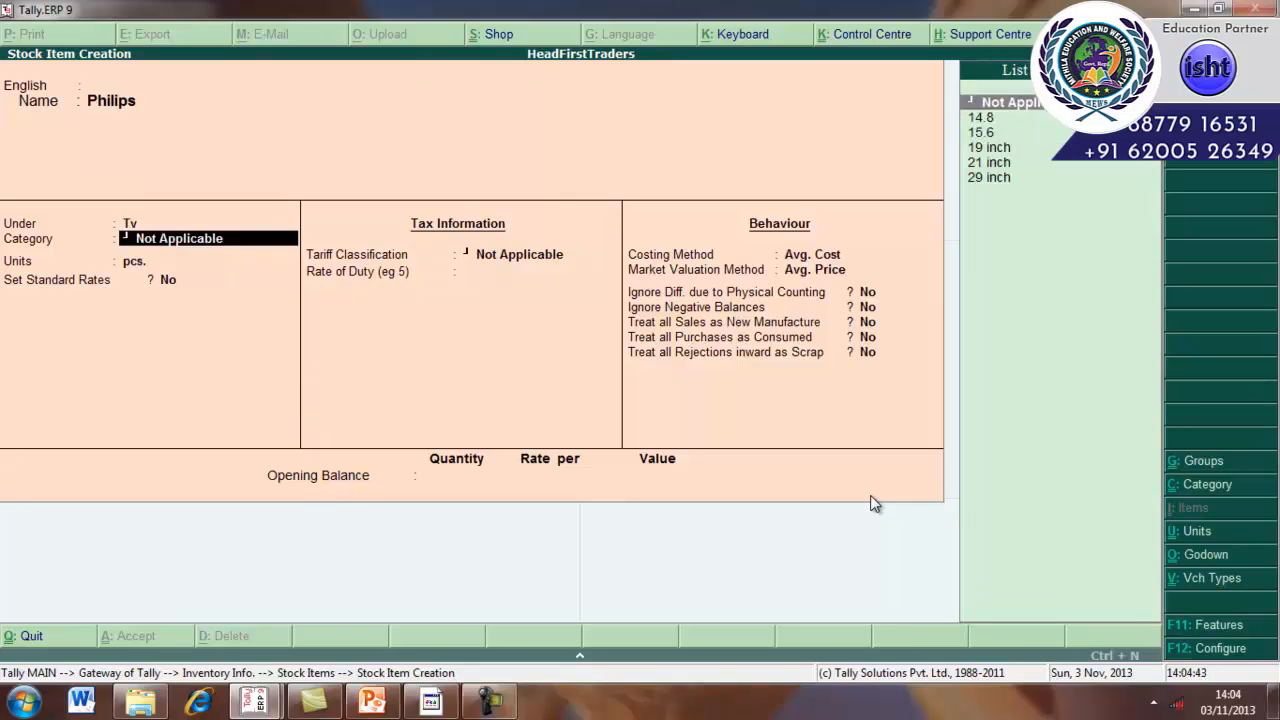
Set the Philips item's category to 19 inch and keep its units as pcs.
key(Down)
key(Down)
key(Down)
key(Return)
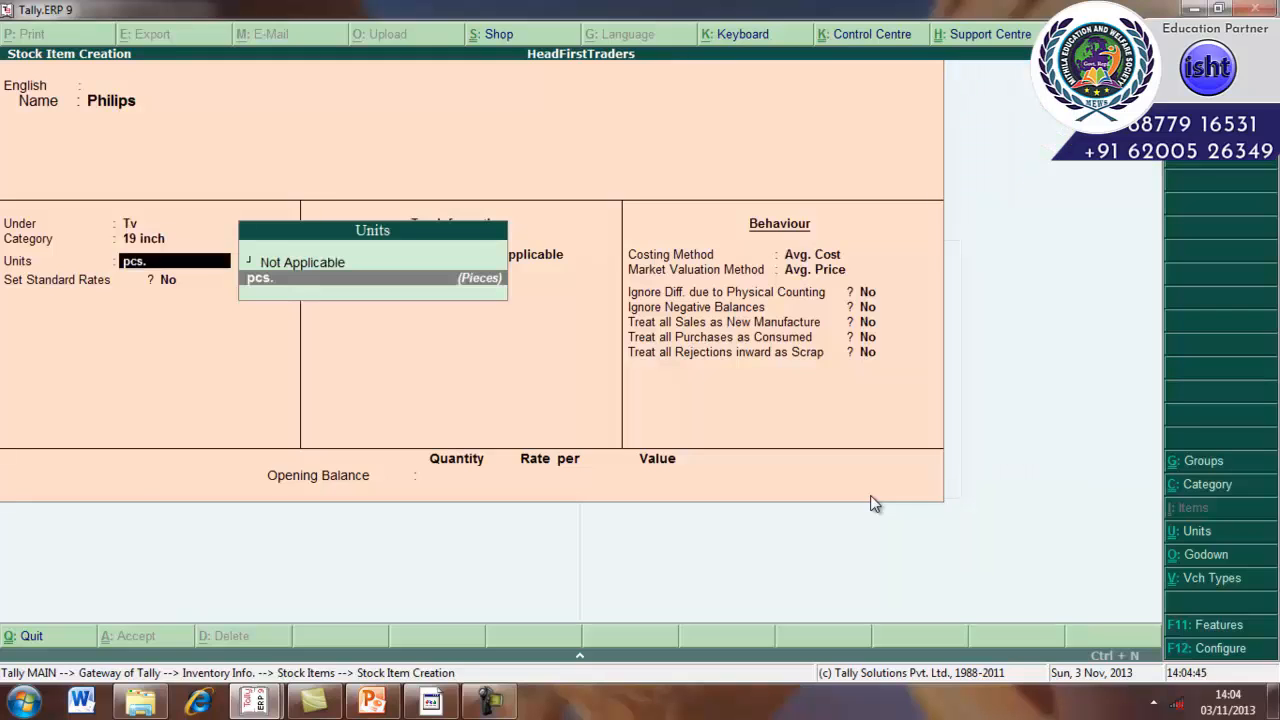
key(Return)
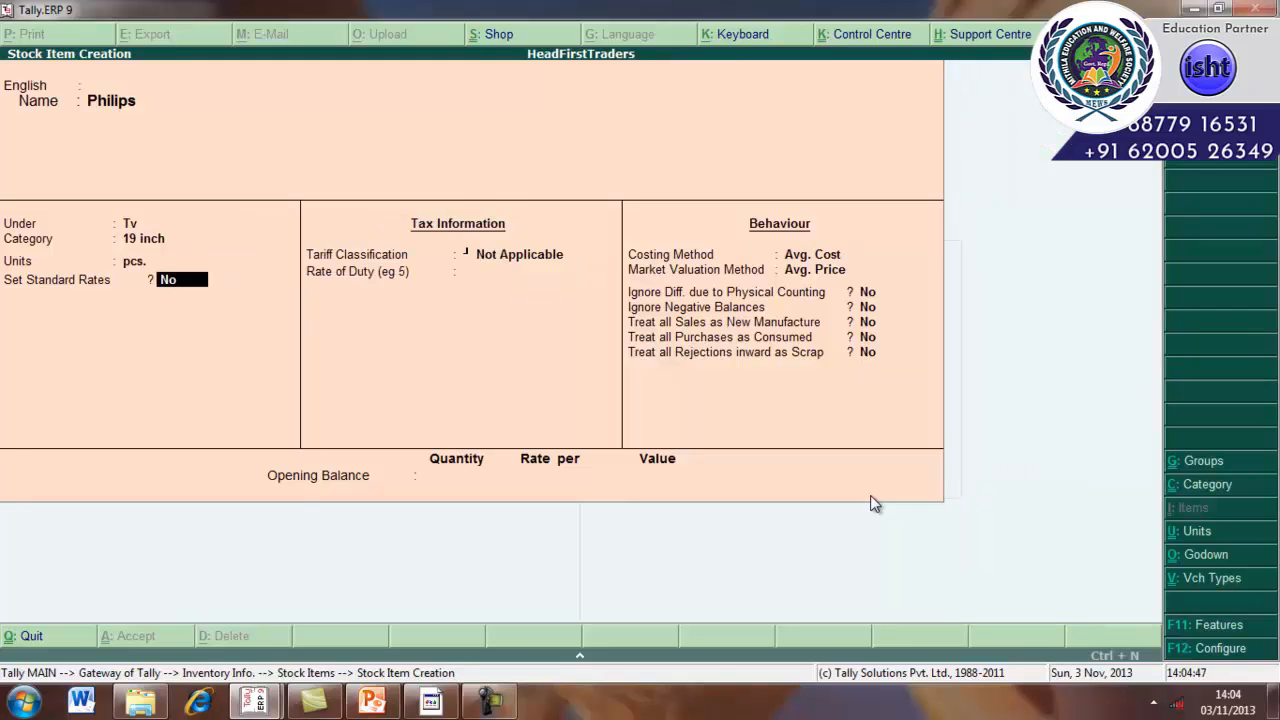
Turn on standard rates for Philips and set its standard cost to 12,000 per pcs from 1-Apr-2010.
text(y)
key(Return)
key(Return)
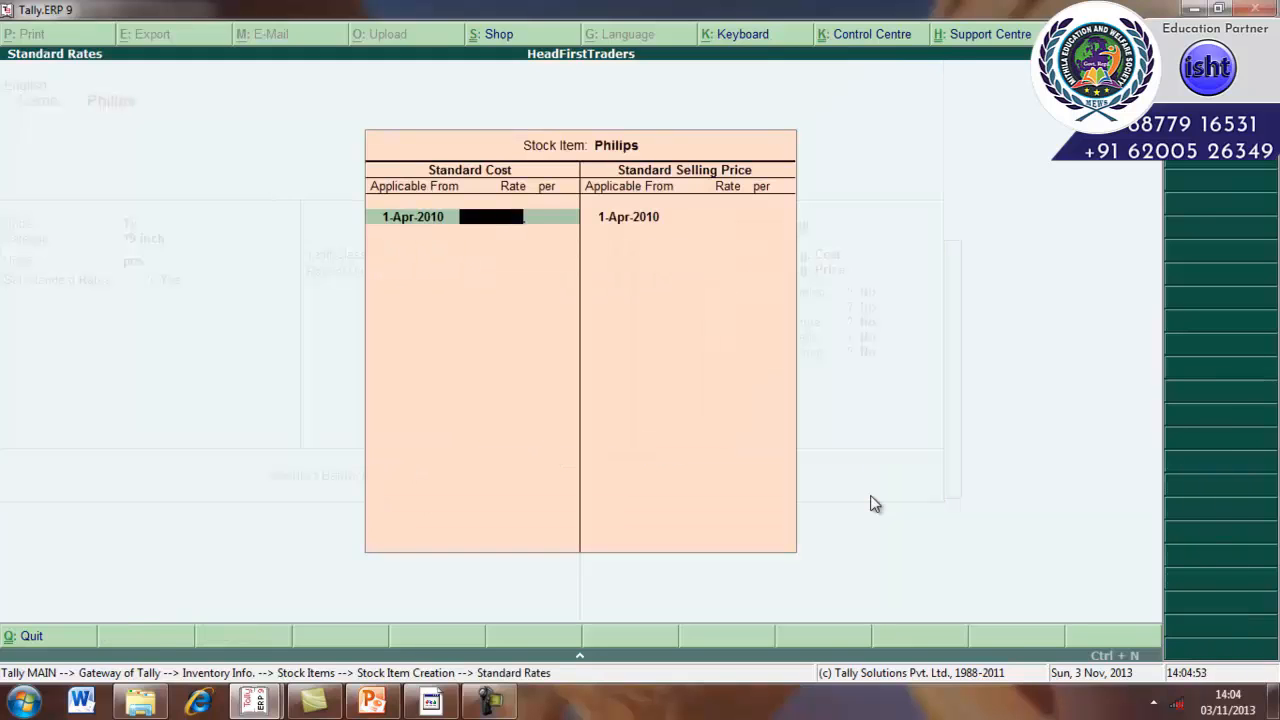
text(12,000)
key(Return)
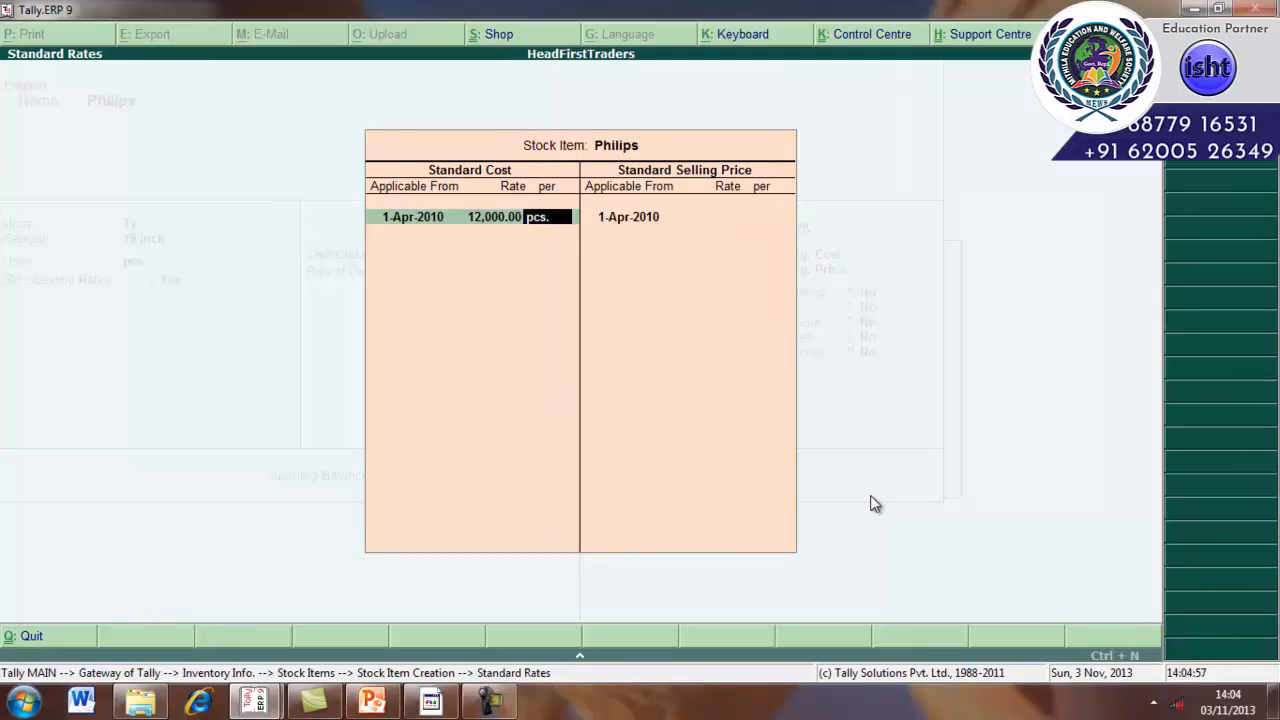
key(Return)
key(Return)
key(Return)
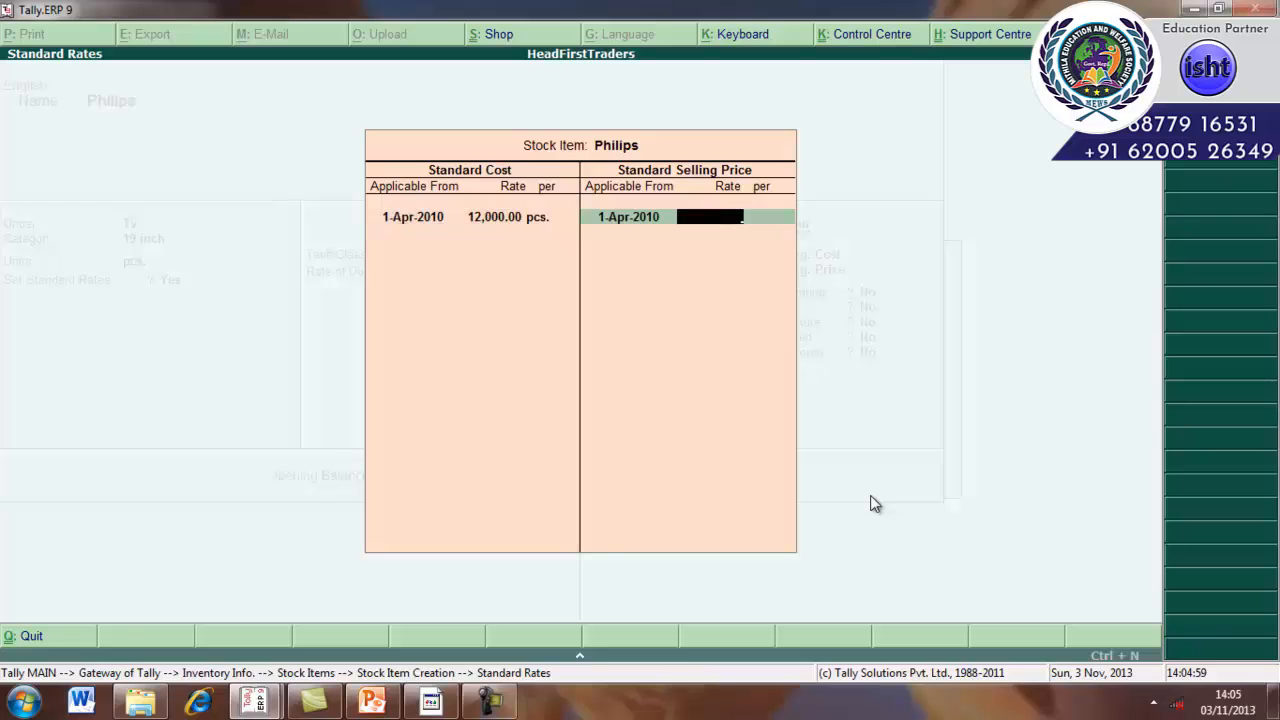
Set the standard selling price to 14,500 per pcs and close the standard rates dialog.
text(14500)
key(Return)
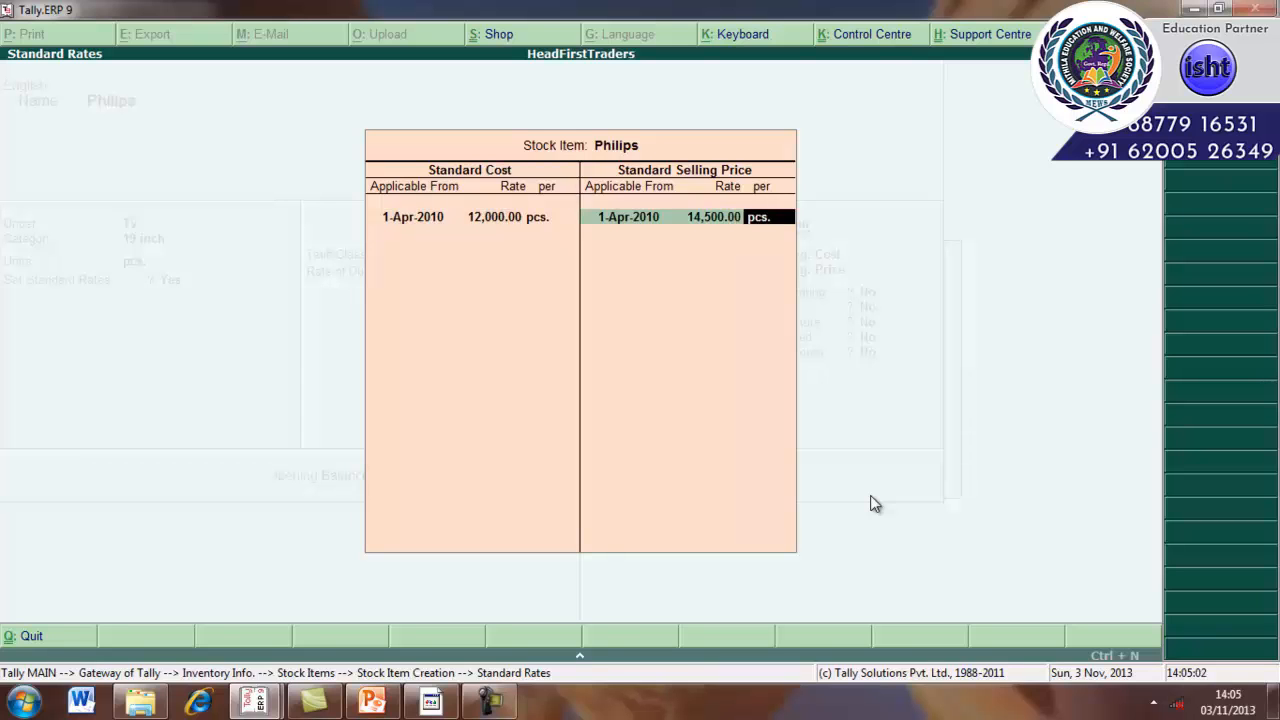
key(Return)
key(Return)
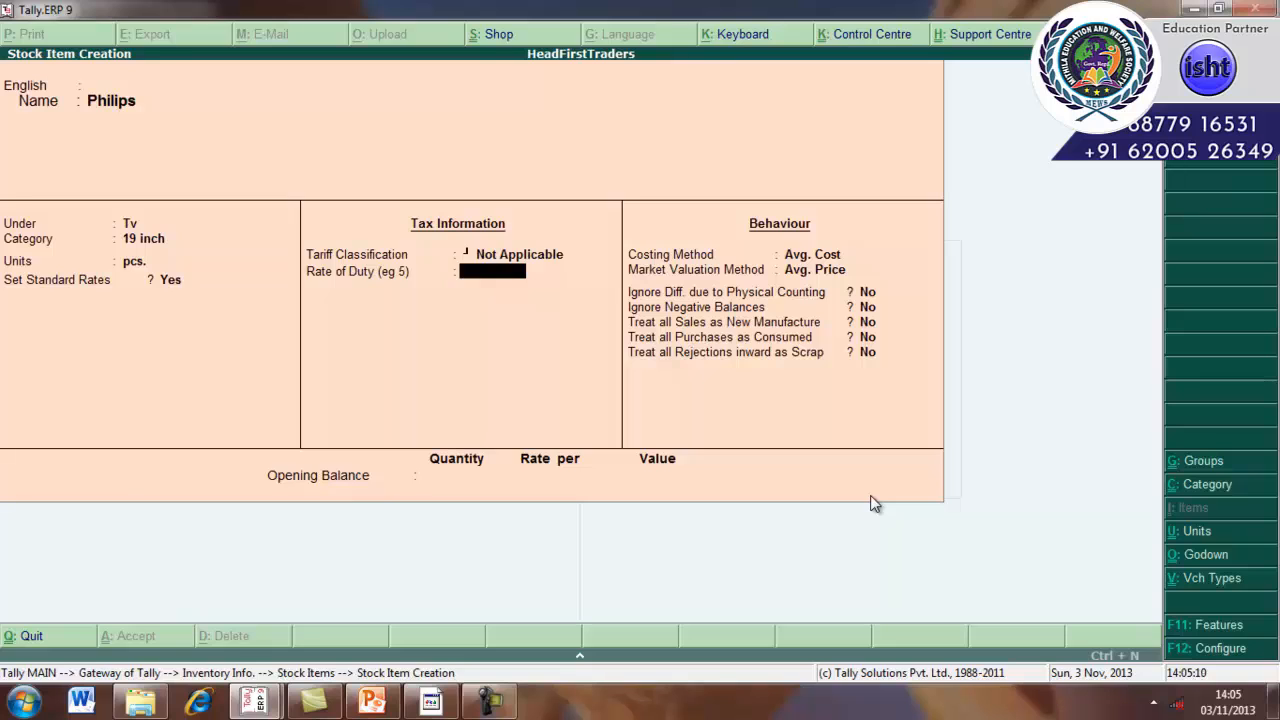
Accept a rate of duty of 0 and the default behaviour settings for the Philips item.
key(Return)
key(Return)
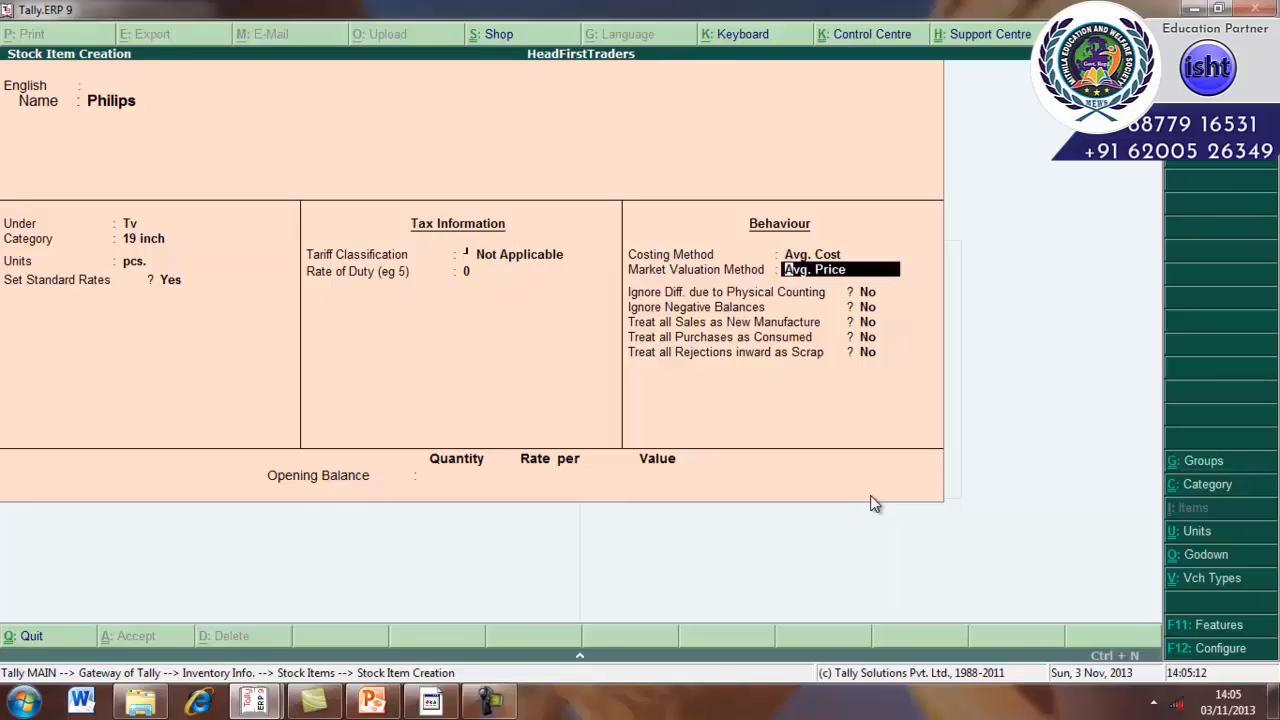
key(Return)
key(Return)
key(Return)
key(Return)
key(Return)
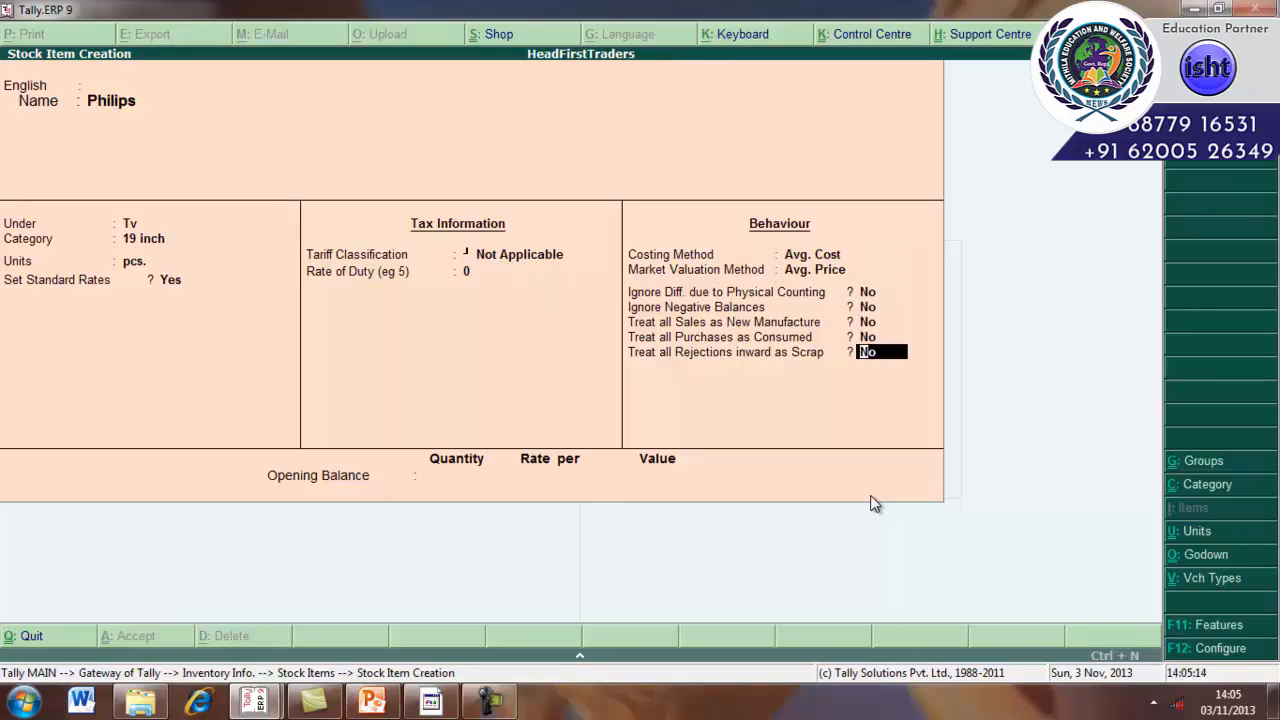
key(Return)
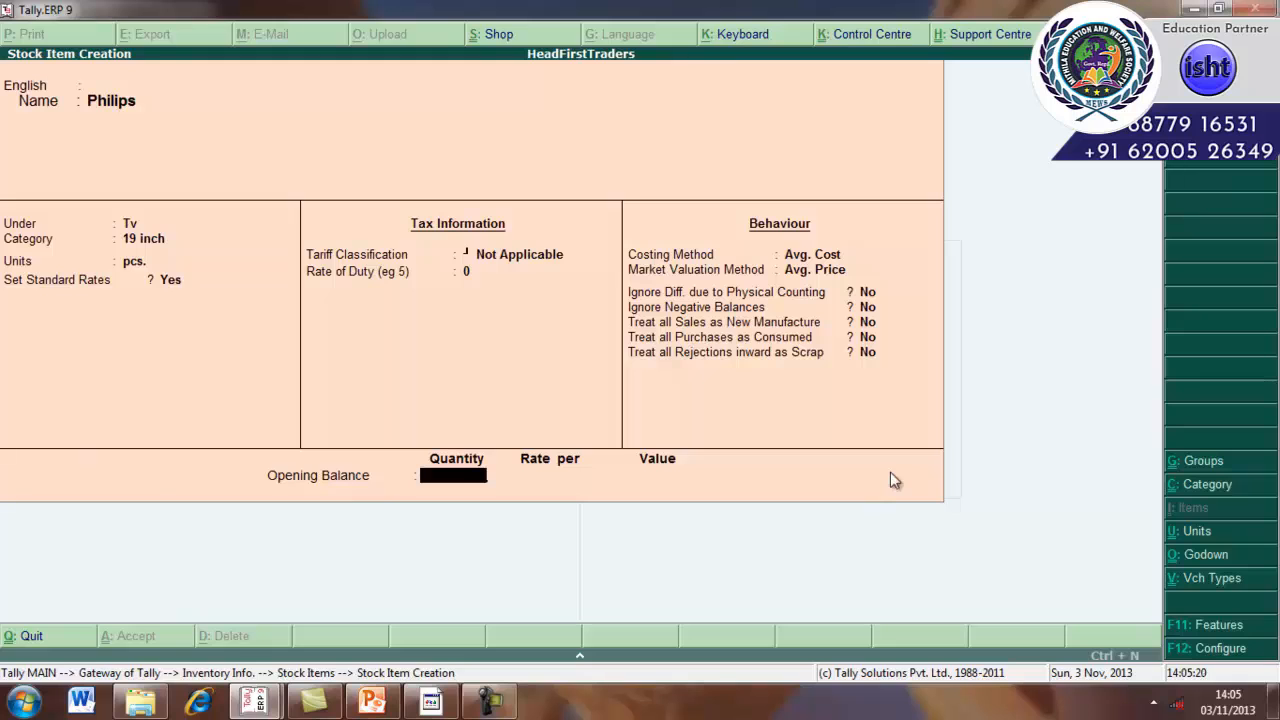
Enter an opening balance of 4 pcs and allocate it to Main Location.
text(4)
key(Return)
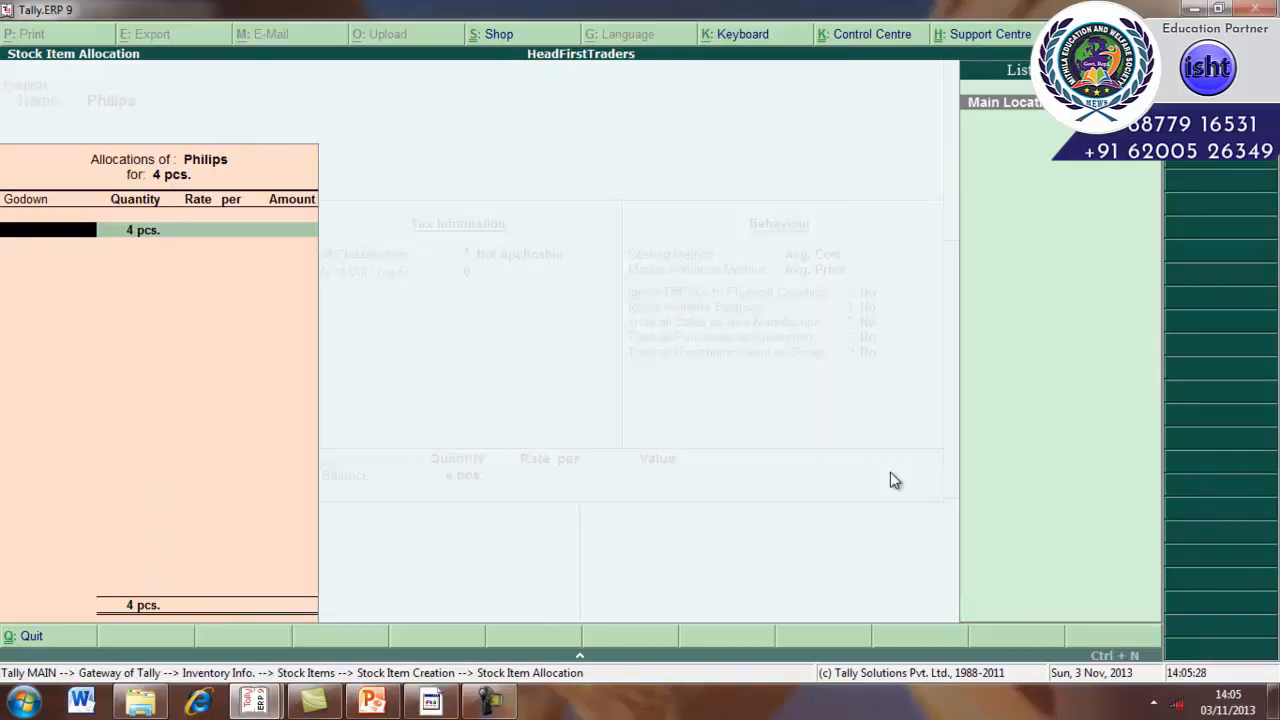
key(Return)
key(Return)
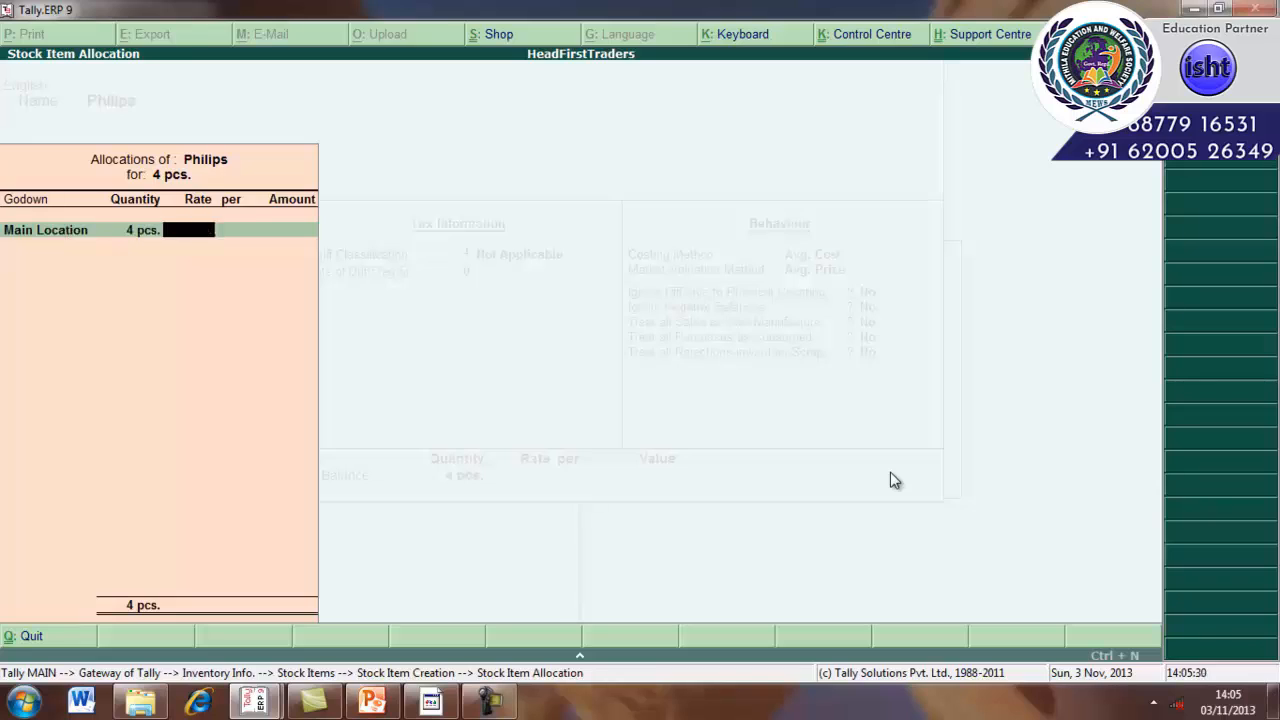